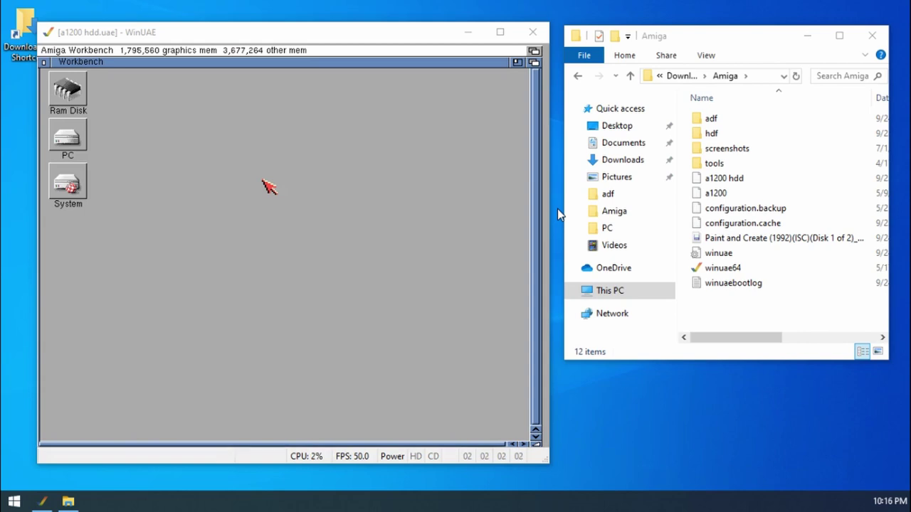
# - Open the emulator's settings and select the a1200 hdd configuration in the configurations list
pyautogui.click(294, 198)
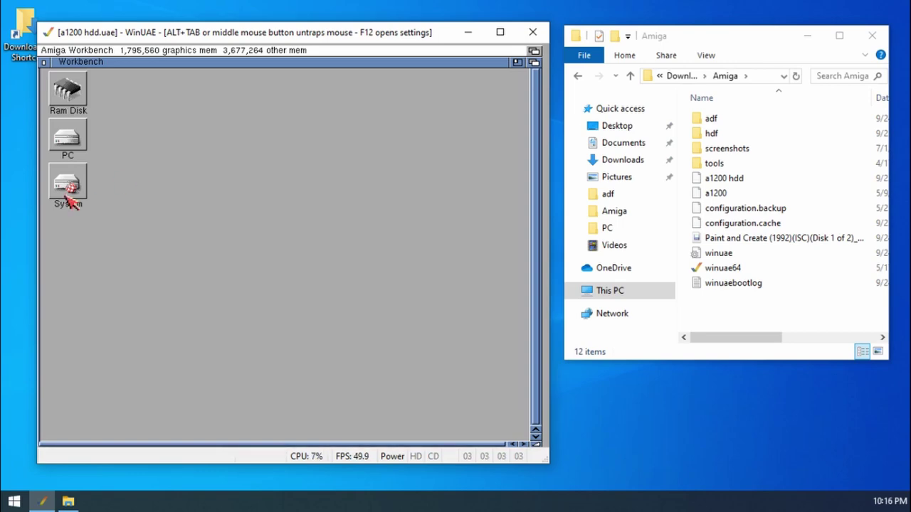
pyautogui.press('F12')
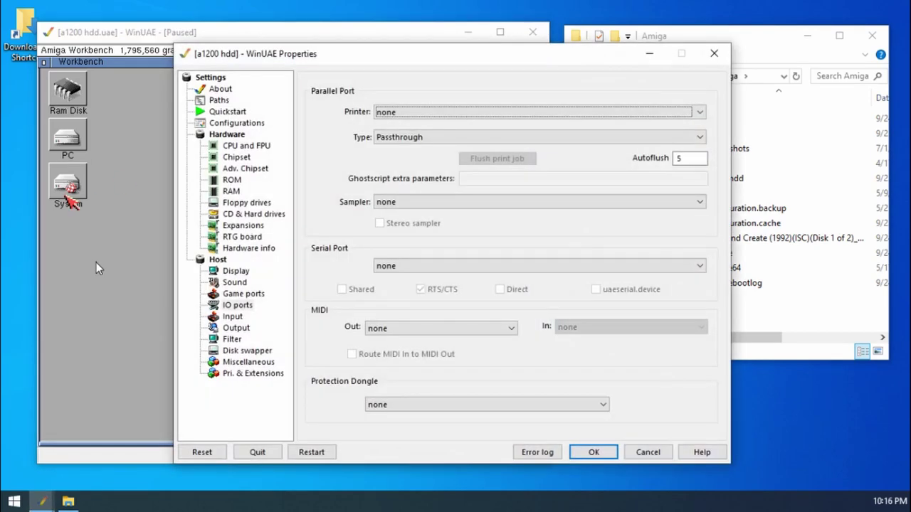
pyautogui.click(246, 123)
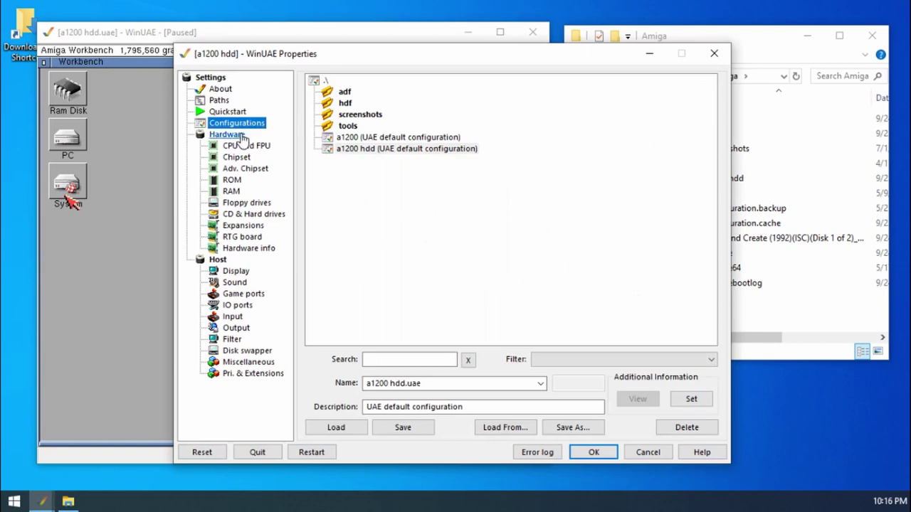
pyautogui.click(403, 153)
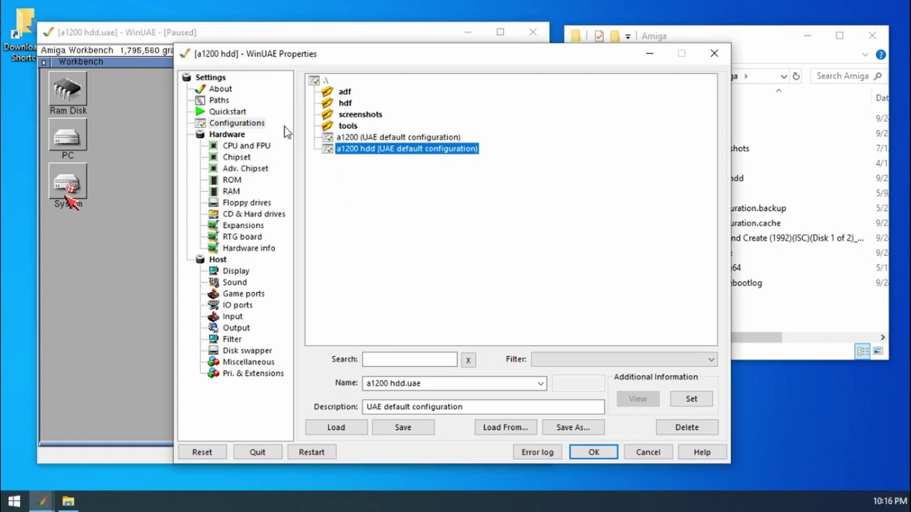
# - In the IO ports settings, set the parallel port printer to Microsoft Print to PDF and its type to PostScript (Emulation, GhostScript required)
pyautogui.click(227, 307)
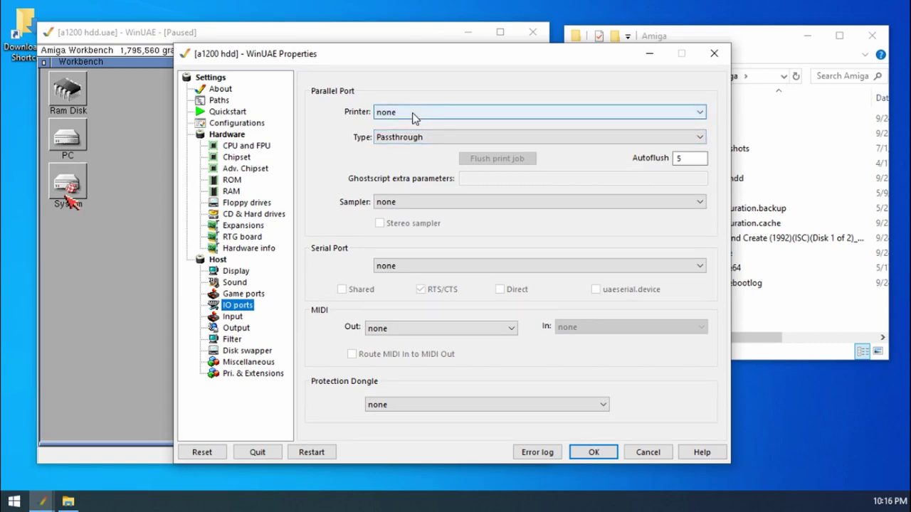
pyautogui.click(415, 117)
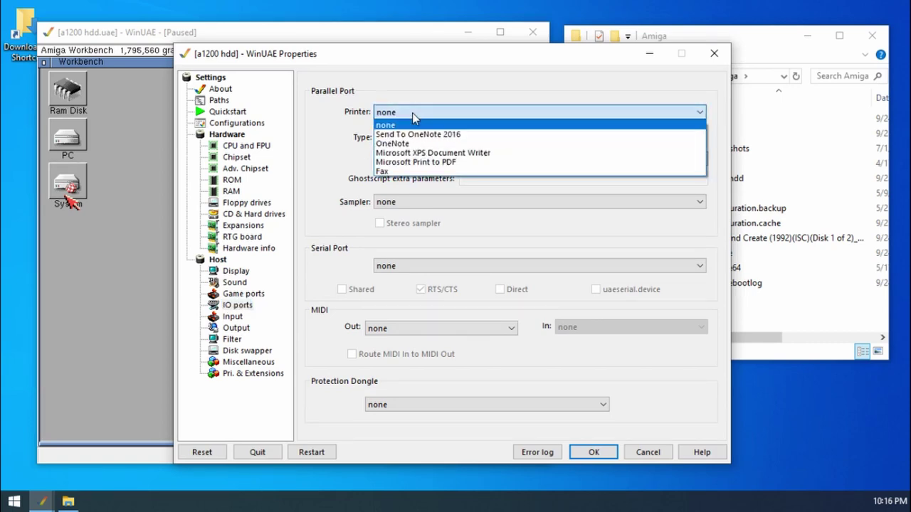
pyautogui.click(435, 162)
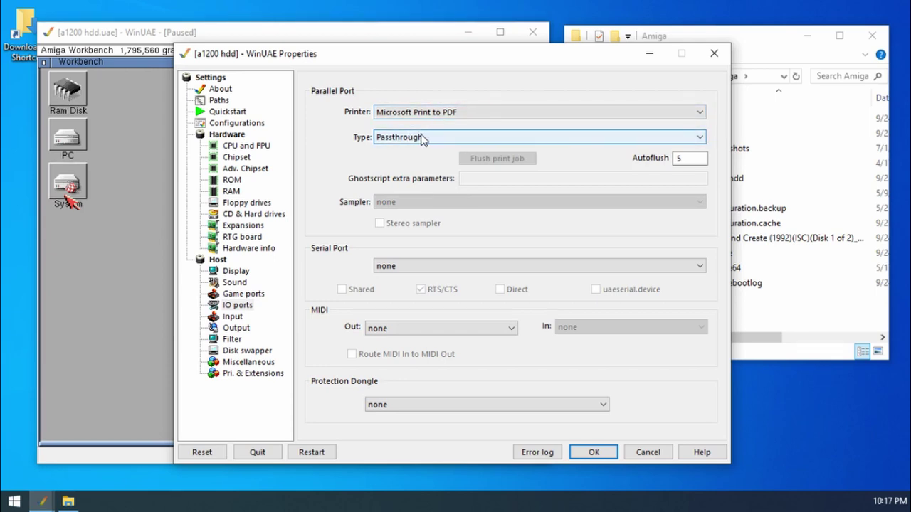
pyautogui.click(421, 138)
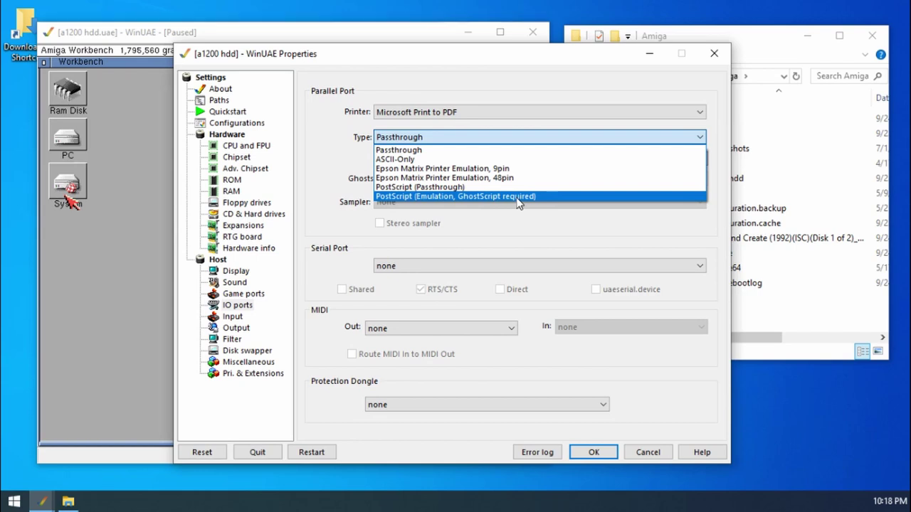
pyautogui.click(519, 204)
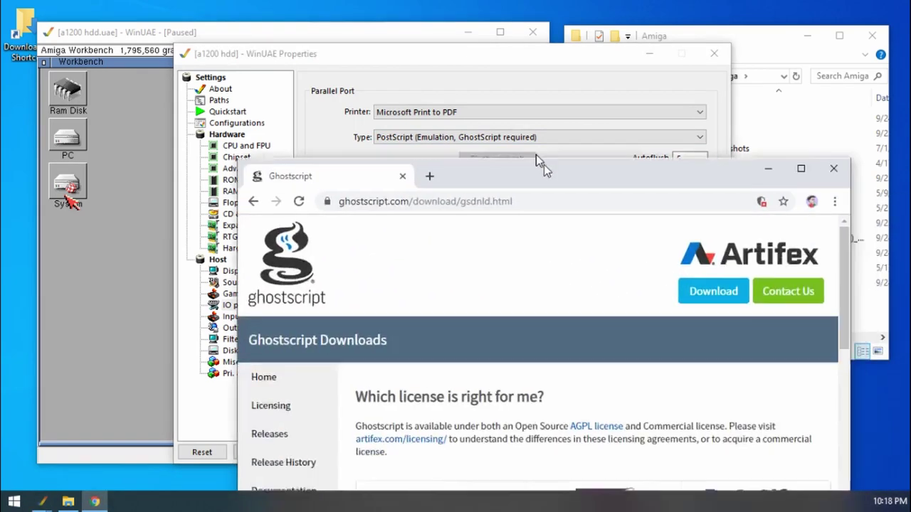
# - Examine the Ghostscript downloads page in the browser for the Windows AGPL releases, then return to the emulator settings
pyautogui.moveTo(544, 164); pyautogui.dragTo(494, 4)
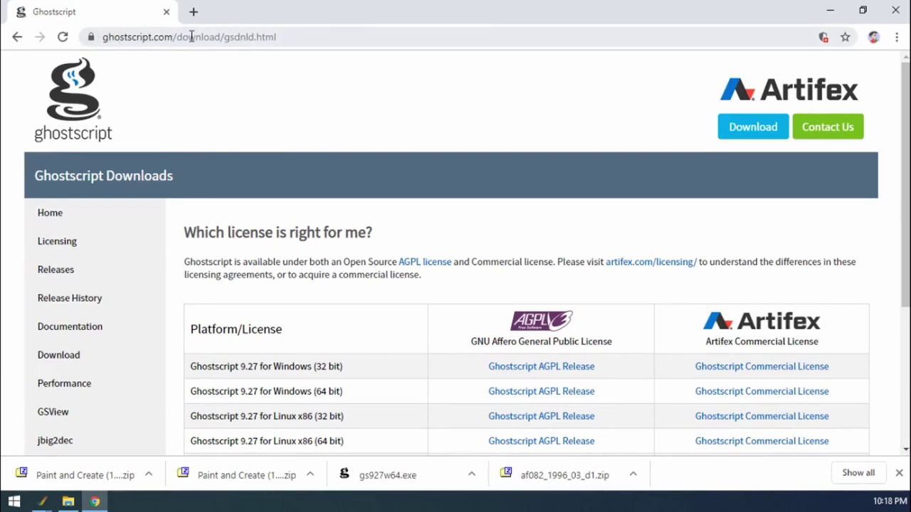
pyautogui.scroll(-1, 420, 191)
pyautogui.scroll(-2, 420, 190)
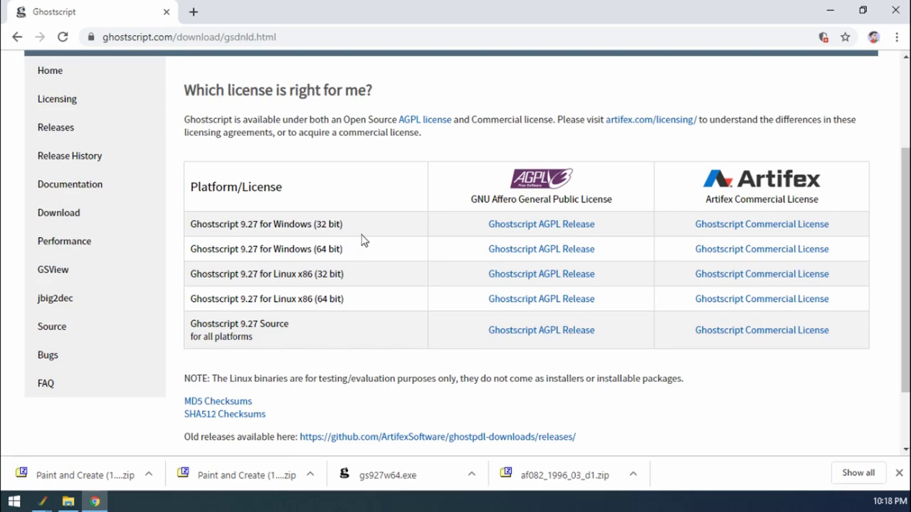
pyautogui.scroll(1, 376, 244)
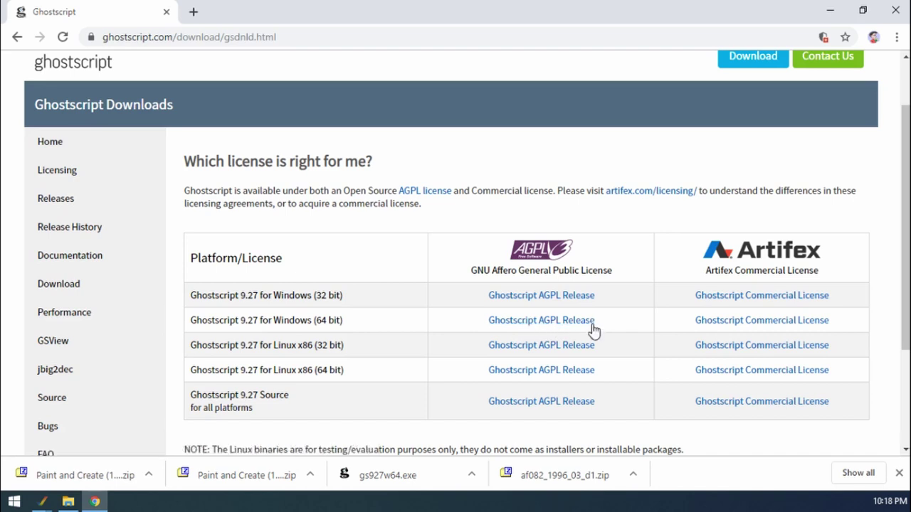
pyautogui.click(833, 8)
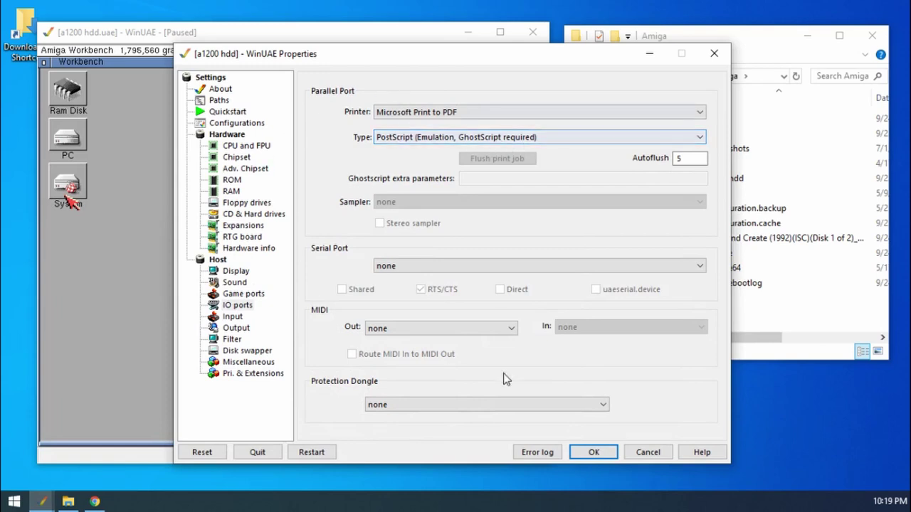
# - Accept the emulator settings and launch FinalWriter from the System disk's Tools drawer on a new PAL:High Res Laced screen
pyautogui.click(603, 456)
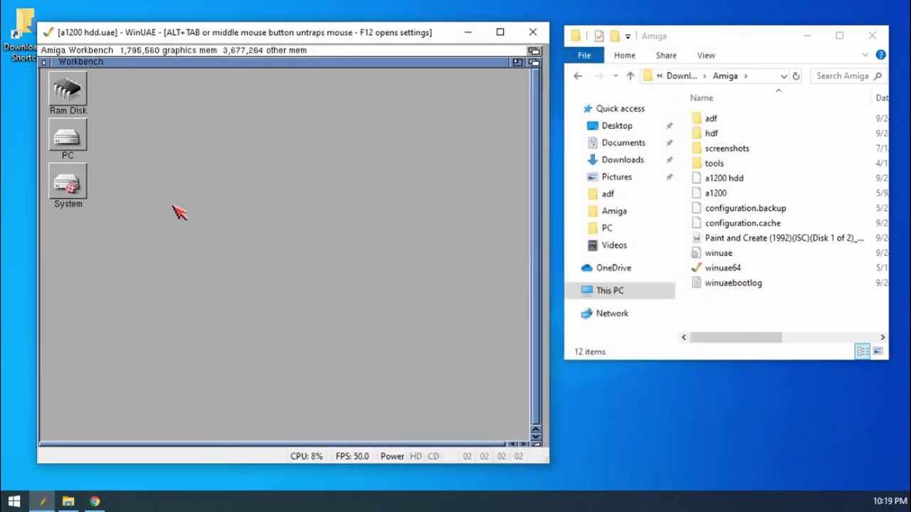
pyautogui.doubleClick(68, 181)
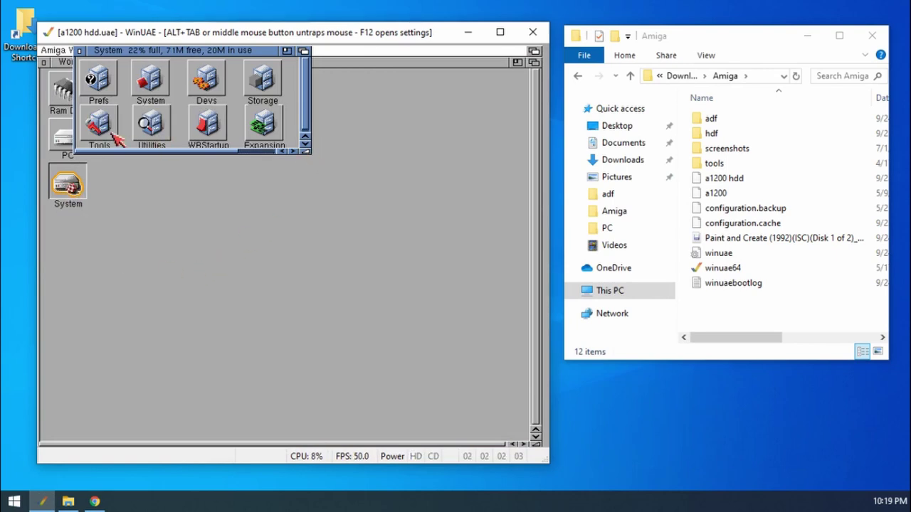
pyautogui.doubleClick(107, 130)
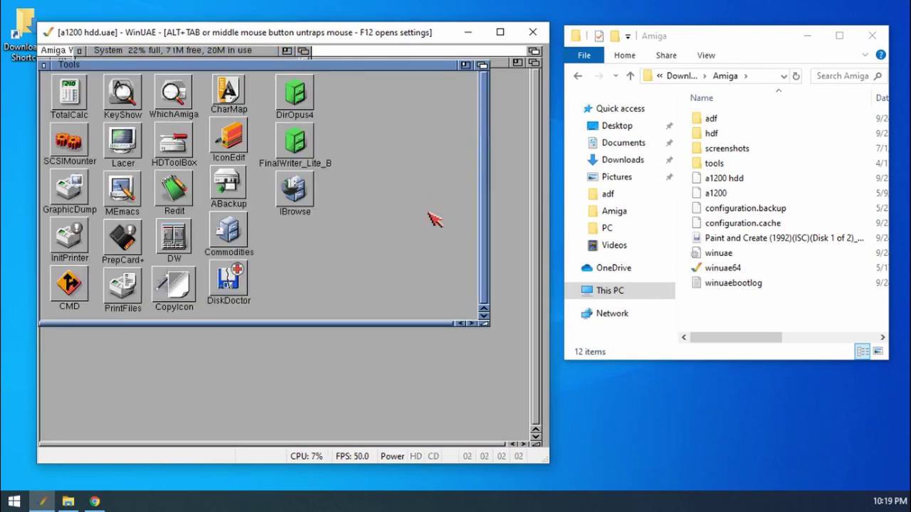
pyautogui.doubleClick(288, 143)
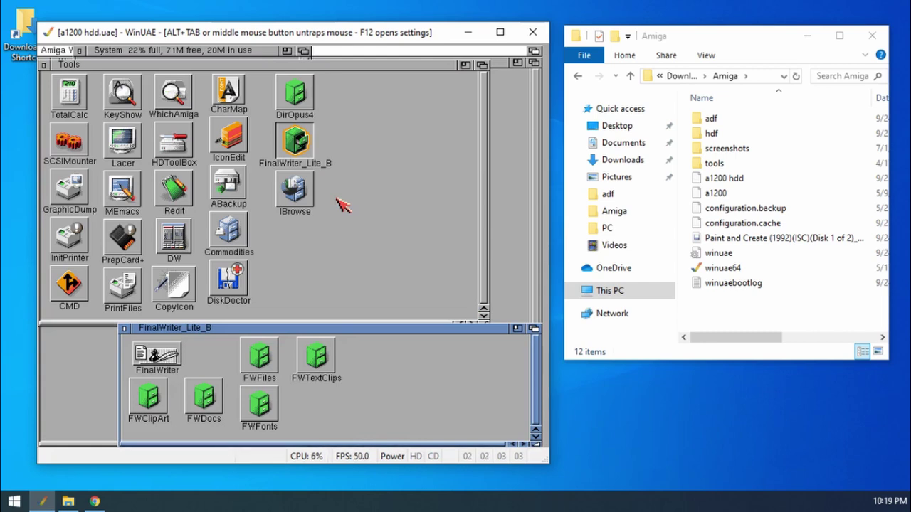
pyautogui.doubleClick(166, 354)
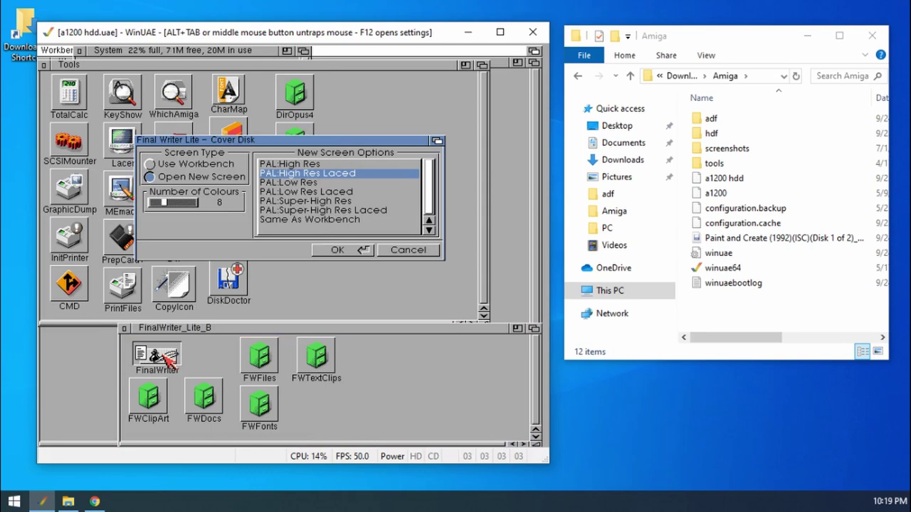
pyautogui.click(356, 252)
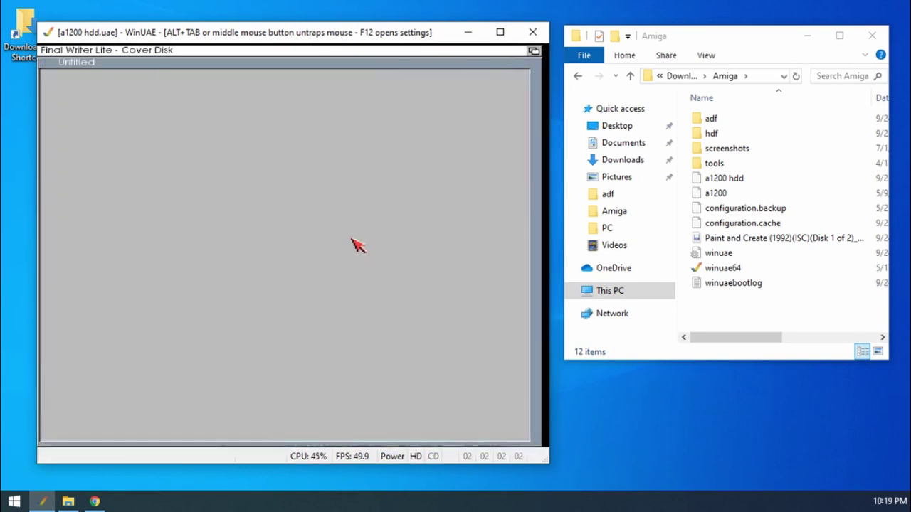
# - Open the Jaguar document from the FWDocs drawer
pyautogui.rightClick(65, 50)
pyautogui.rightClick(57, 72)
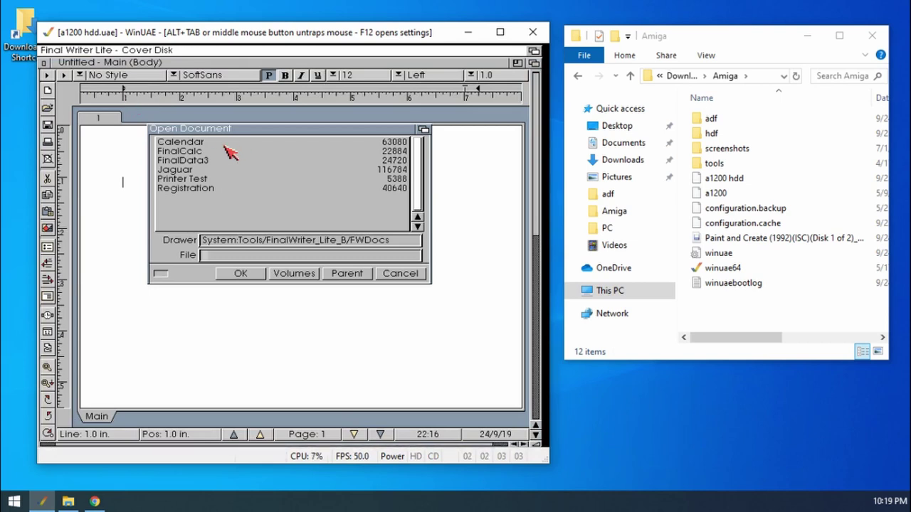
pyautogui.click(182, 169)
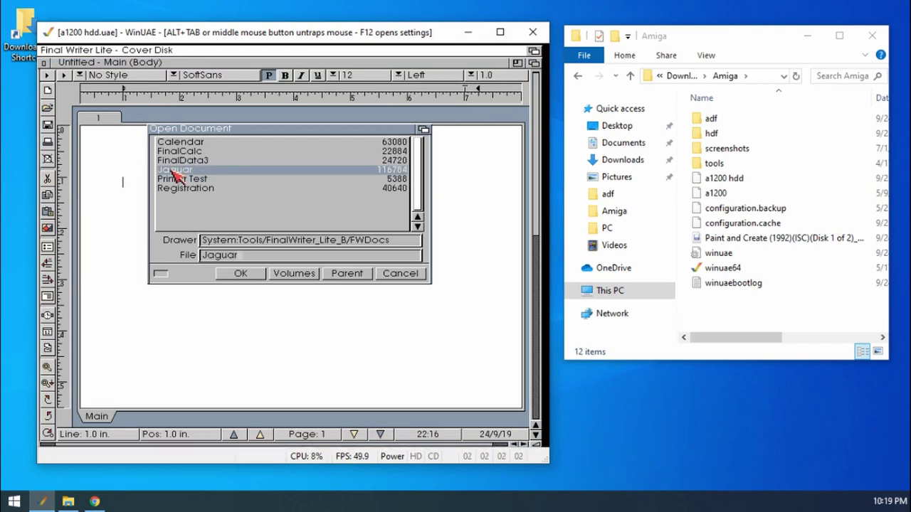
pyautogui.click(237, 275)
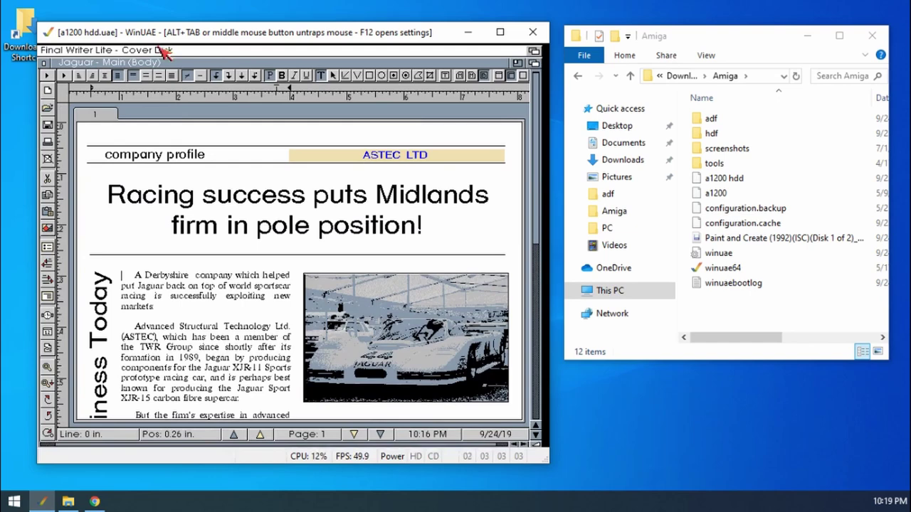
# - Open the print settings for the Jaguar document and set Print To to PostScript Printer
pyautogui.rightClick(69, 52)
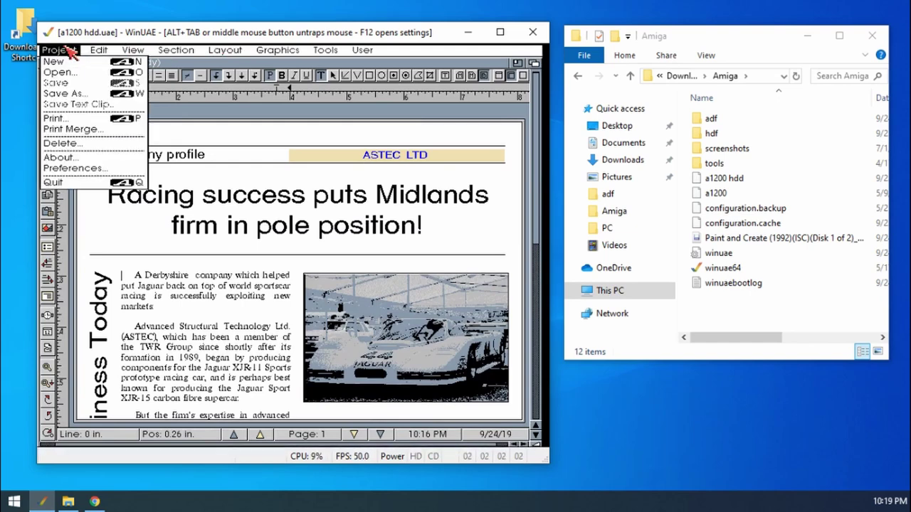
pyautogui.rightClick(69, 119)
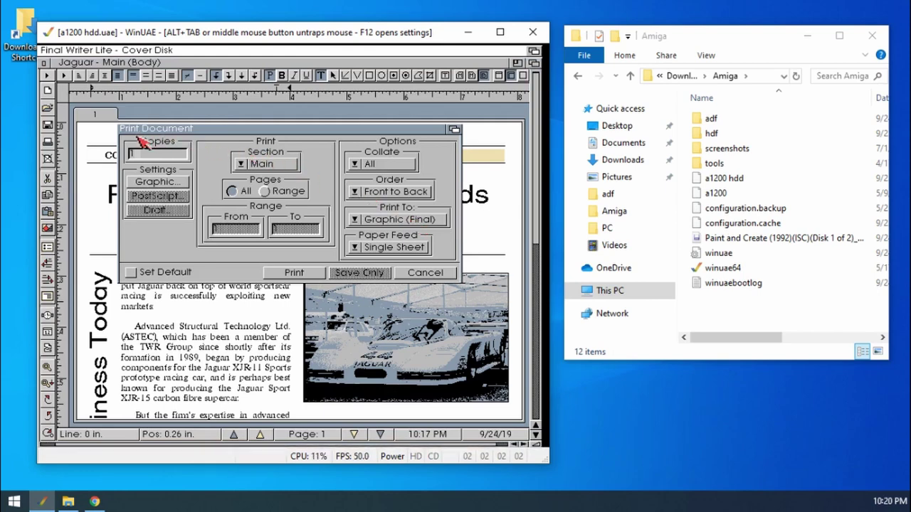
pyautogui.click(403, 222)
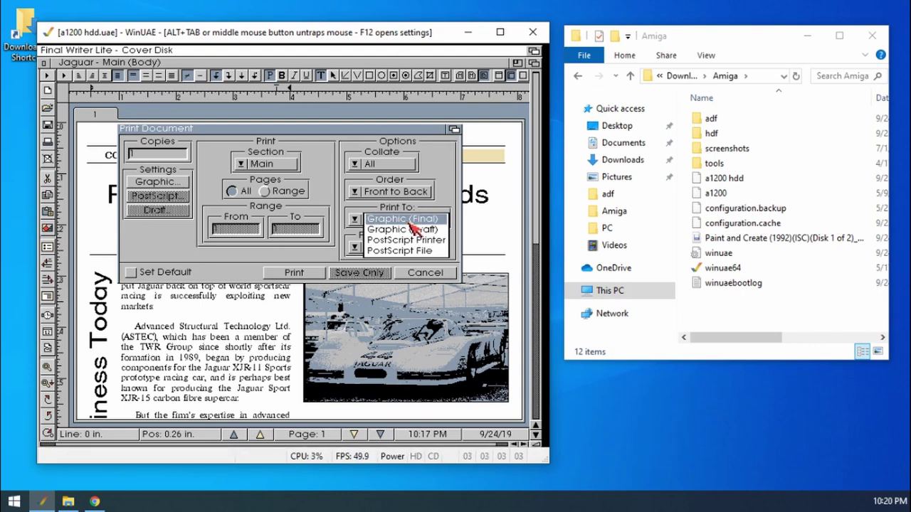
pyautogui.click(432, 241)
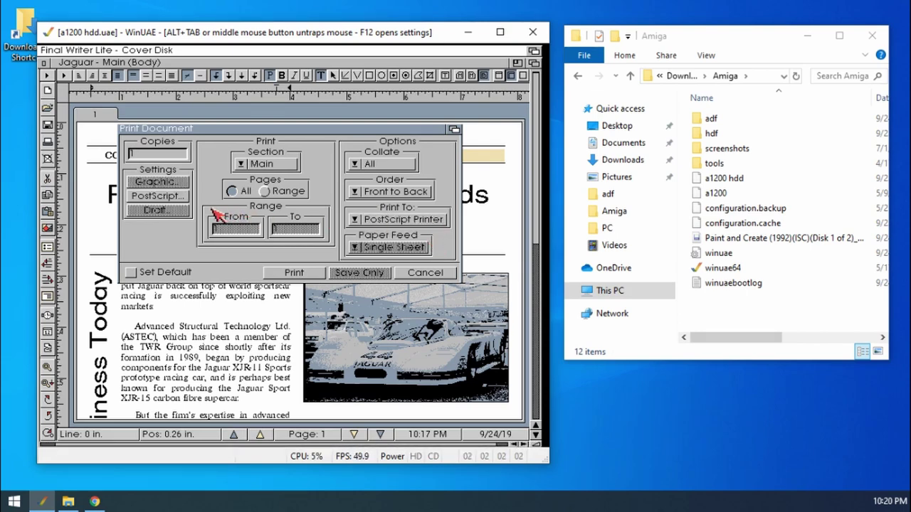
# - Set the Shade option to Colour in the PostScript settings and accept them
pyautogui.click(170, 198)
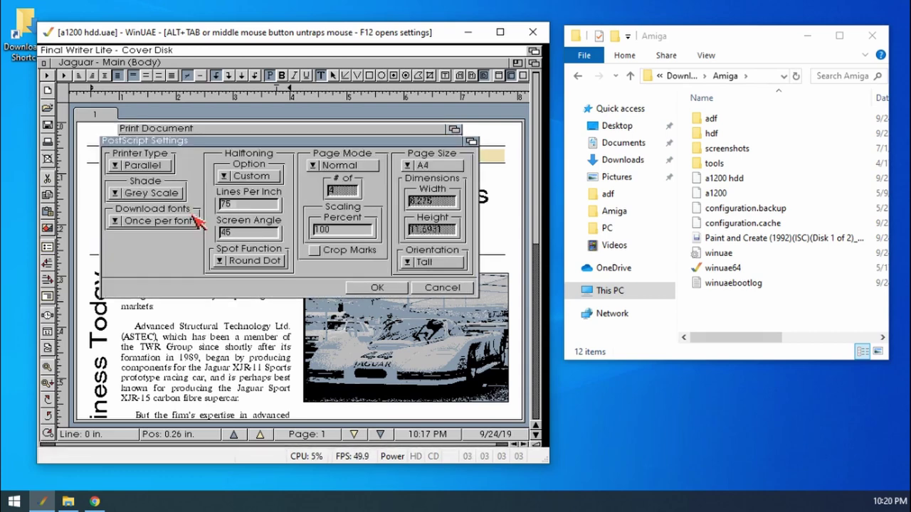
pyautogui.moveTo(162, 193); pyautogui.dragTo(161, 209)
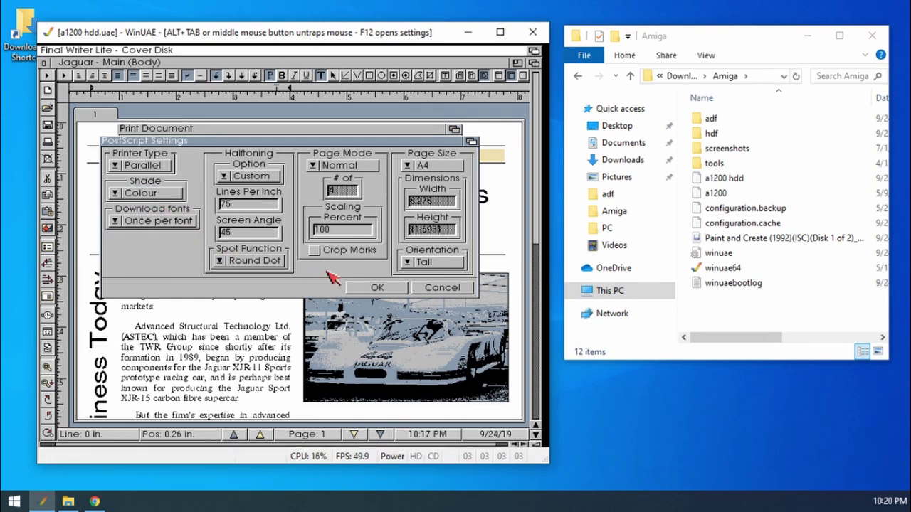
pyautogui.click(378, 289)
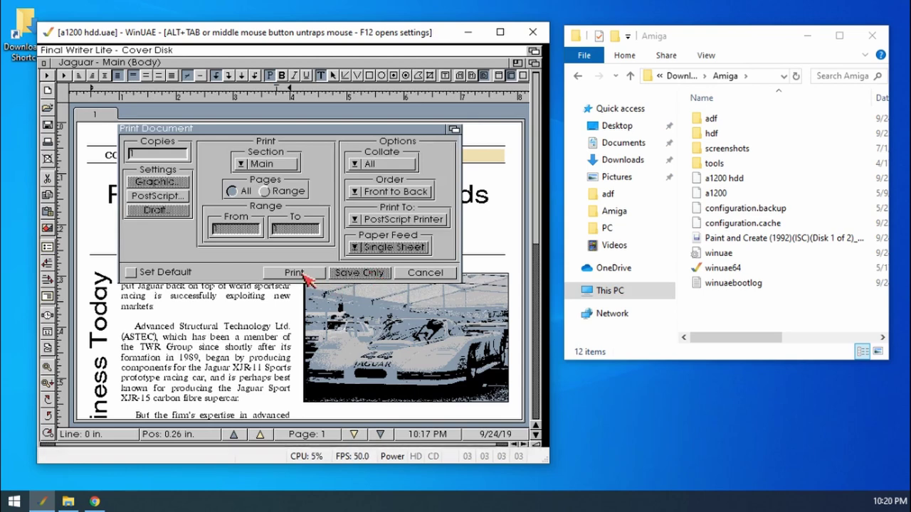
# - Release the mouse from the emulator and open Devices and Printers in the Windows Control Panel
pyautogui.middleClick(294, 327)
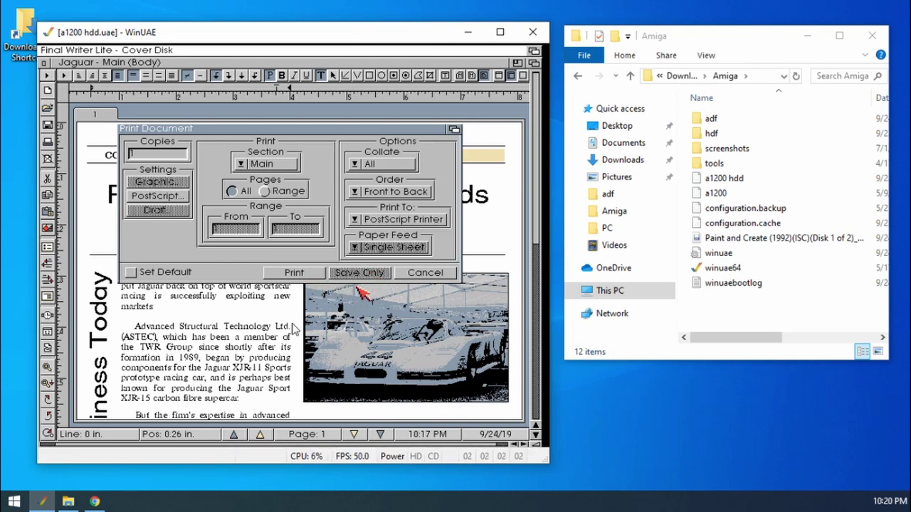
pyautogui.click(12, 503)
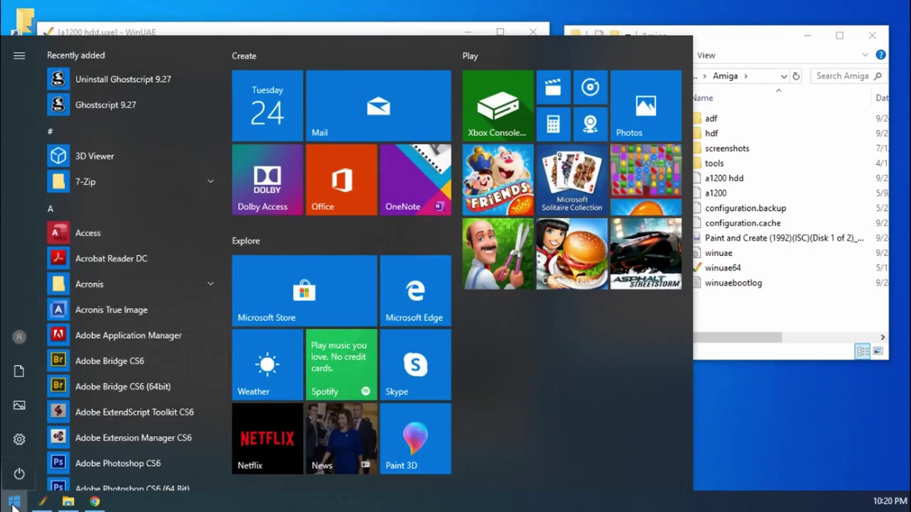
pyautogui.write('control')
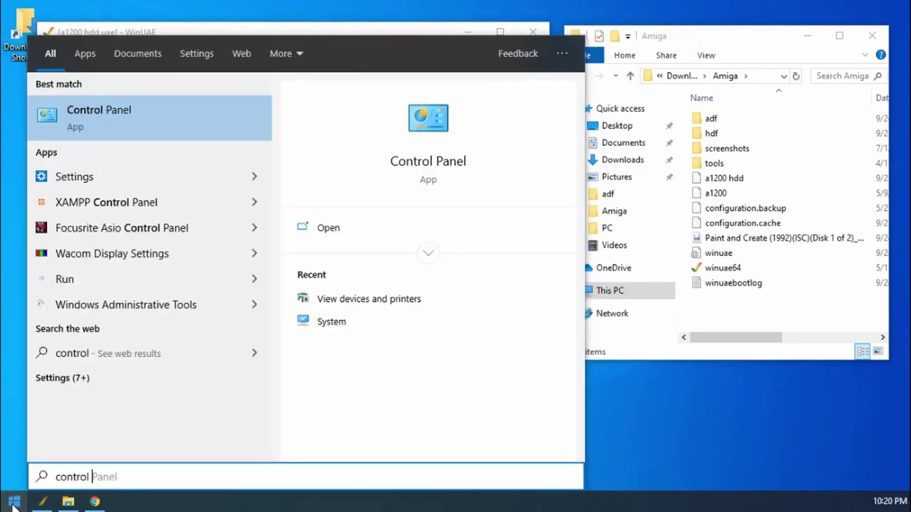
pyautogui.write(' pc')
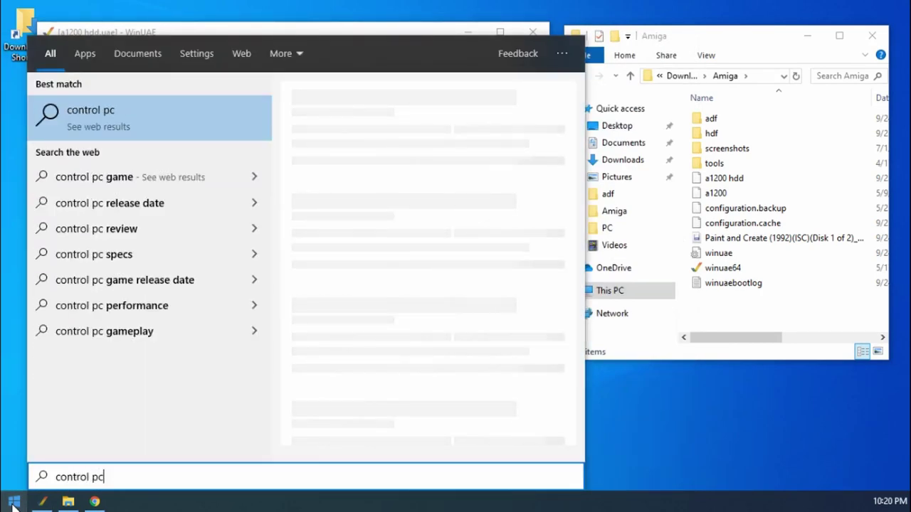
pyautogui.press('BackSpace')
pyautogui.write('a')
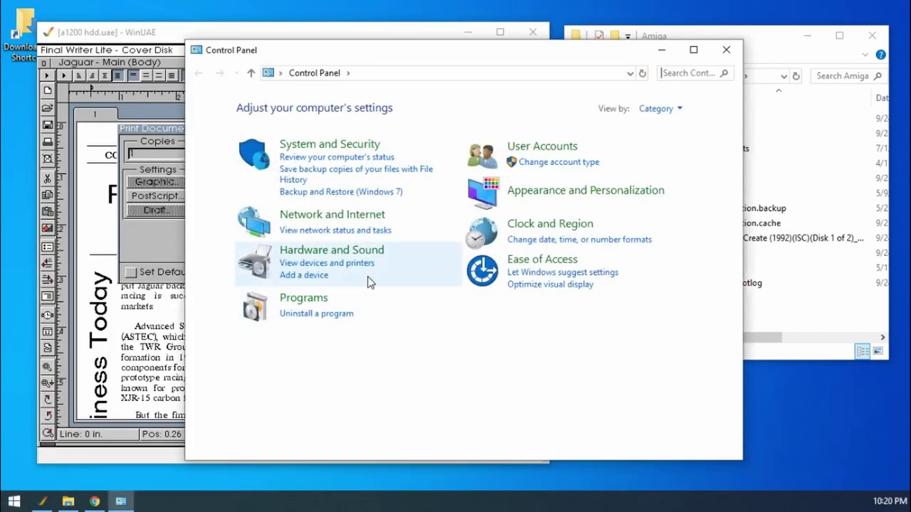
pyautogui.click(346, 263)
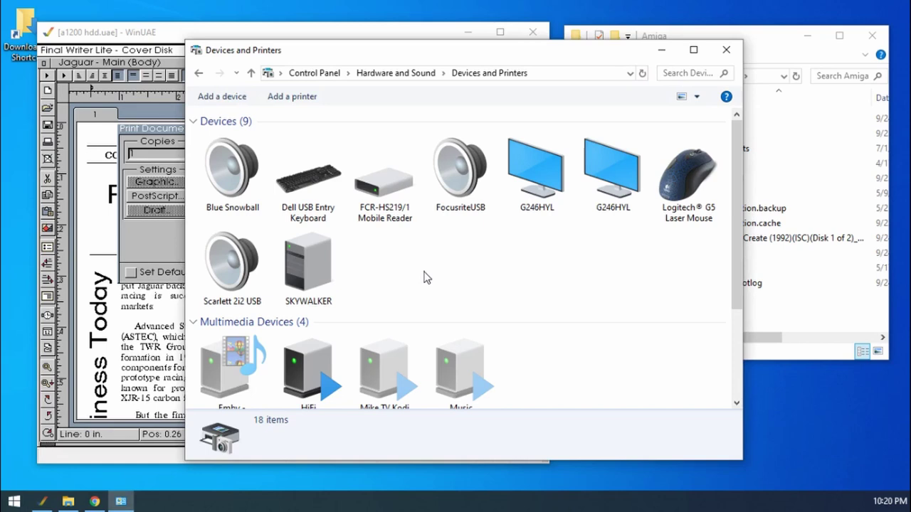
# - Open the Microsoft Print to PDF queue, close Devices and Printers, and place the queue window below the Amiga folder window
pyautogui.scroll(-3, 451, 311)
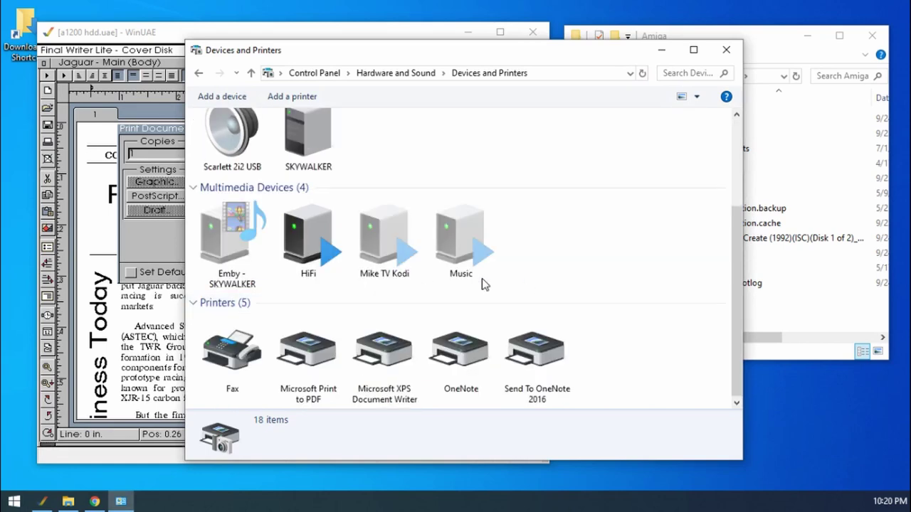
pyautogui.doubleClick(318, 356)
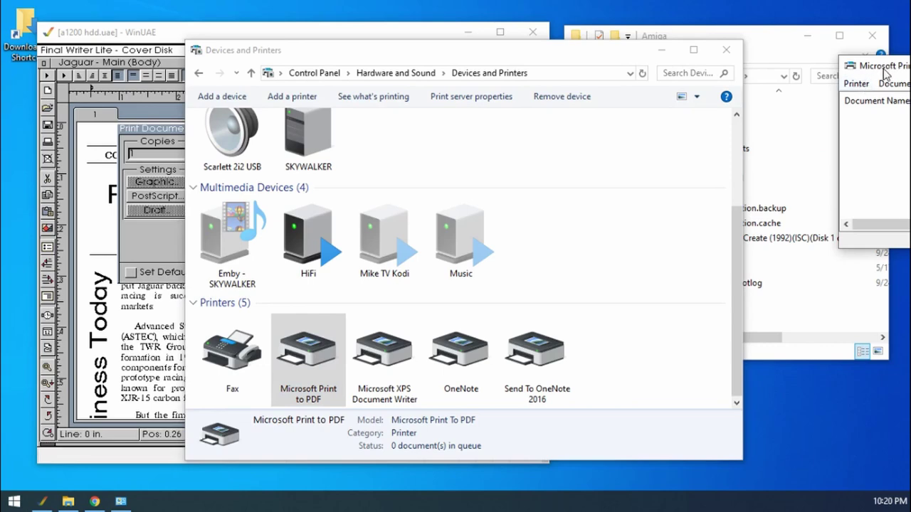
pyautogui.moveTo(887, 73); pyautogui.dragTo(715, 252)
pyautogui.click(726, 49)
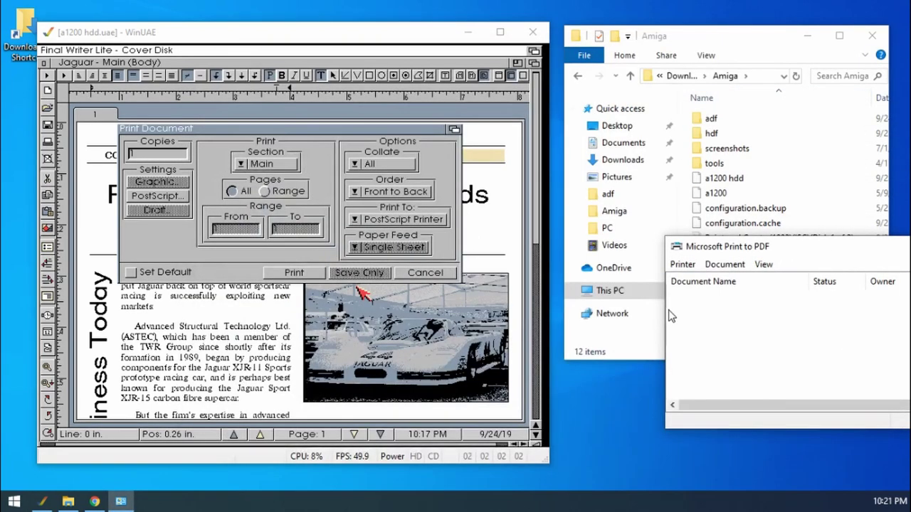
pyautogui.moveTo(662, 314); pyautogui.dragTo(796, 315)
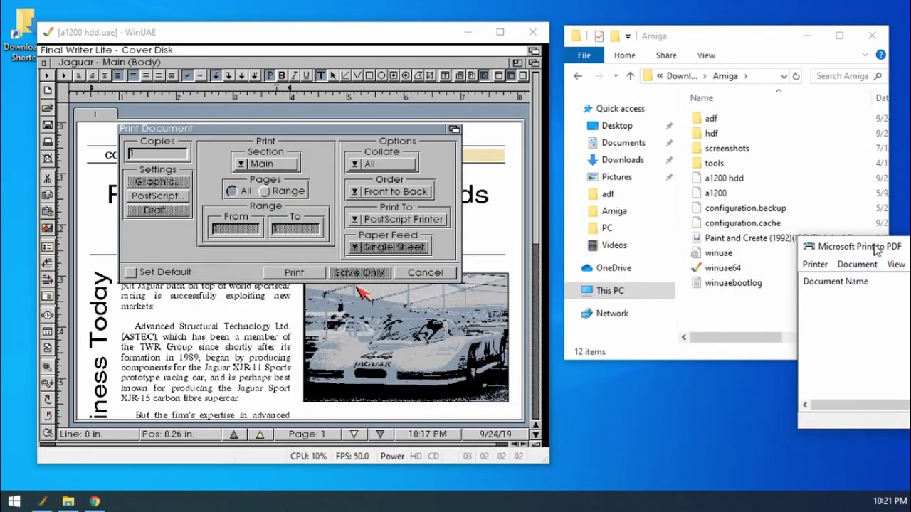
pyautogui.moveTo(872, 250); pyautogui.dragTo(670, 329)
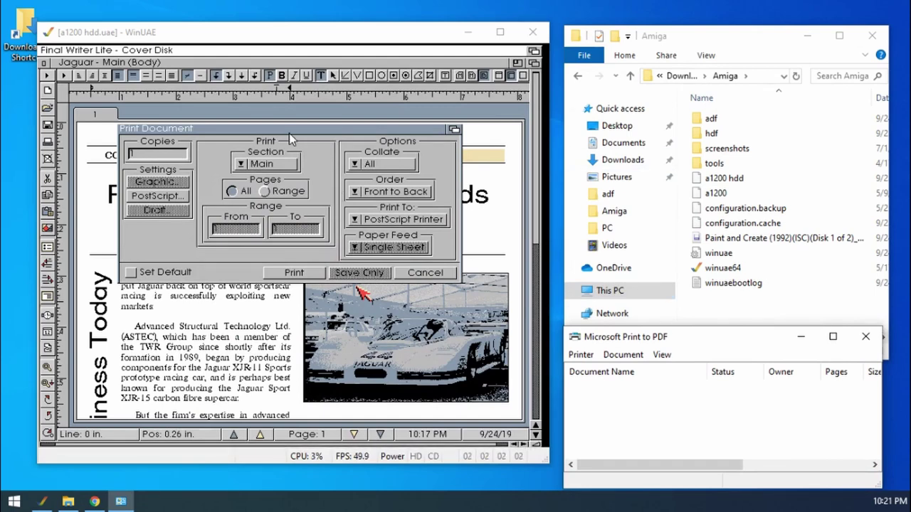
# - Print the Jaguar document from Final Writer and save the print output as a PDF named jaguar in the Amiga folder
pyautogui.click(312, 159)
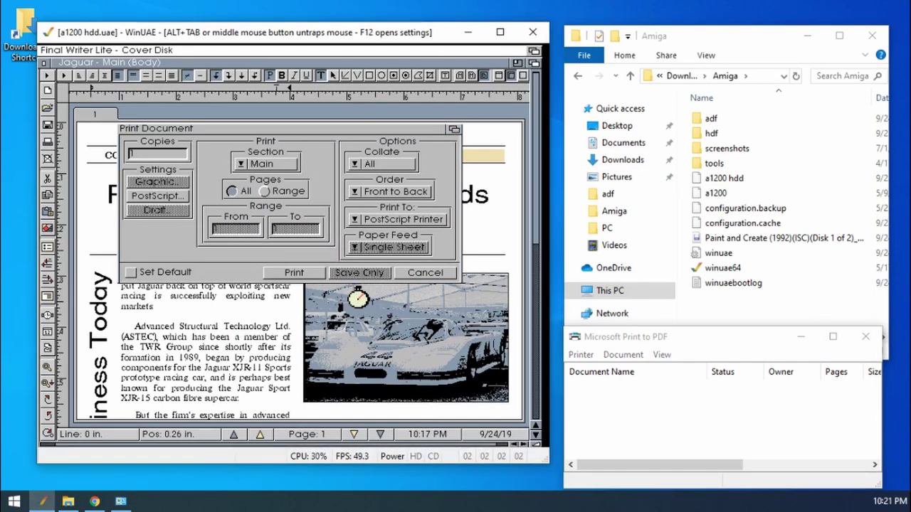
pyautogui.click(297, 272)
pyautogui.middleClick(256, 217)
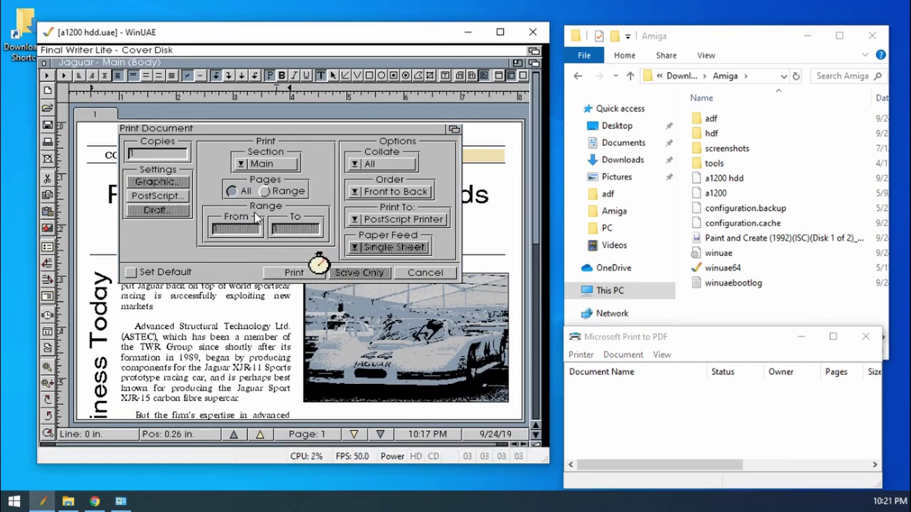
pyautogui.click(329, 257)
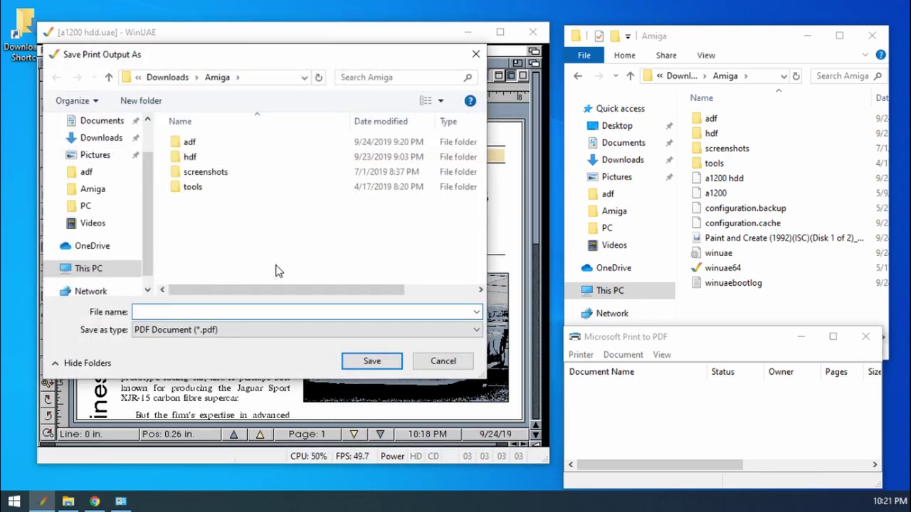
pyautogui.moveTo(143, 60); pyautogui.dragTo(168, 32)
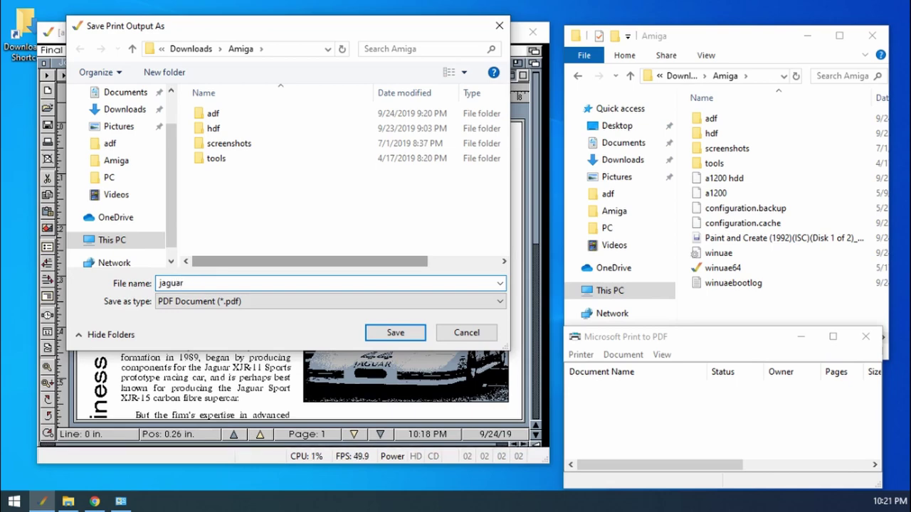
pyautogui.press('Return')
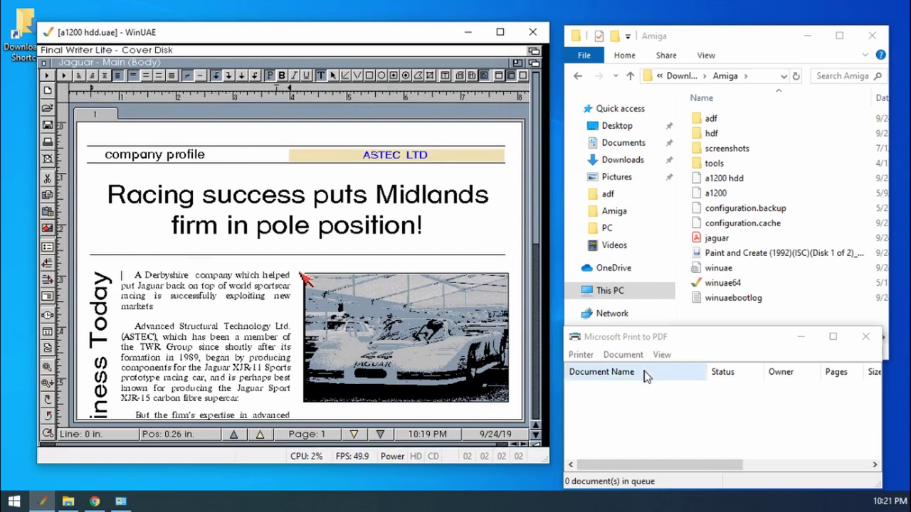
# - Open the jaguar PDF from the Amiga folder to inspect the printed page, and close the PDF reader
pyautogui.click(717, 239)
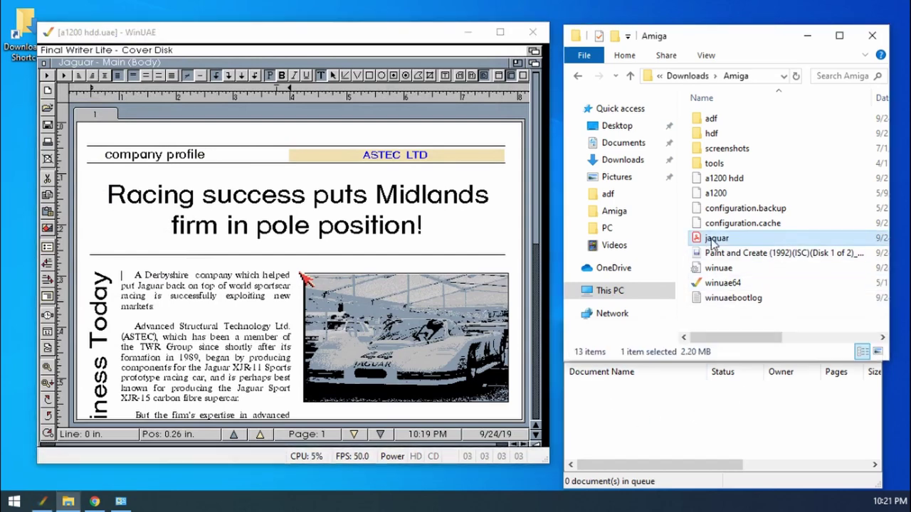
pyautogui.doubleClick(718, 239)
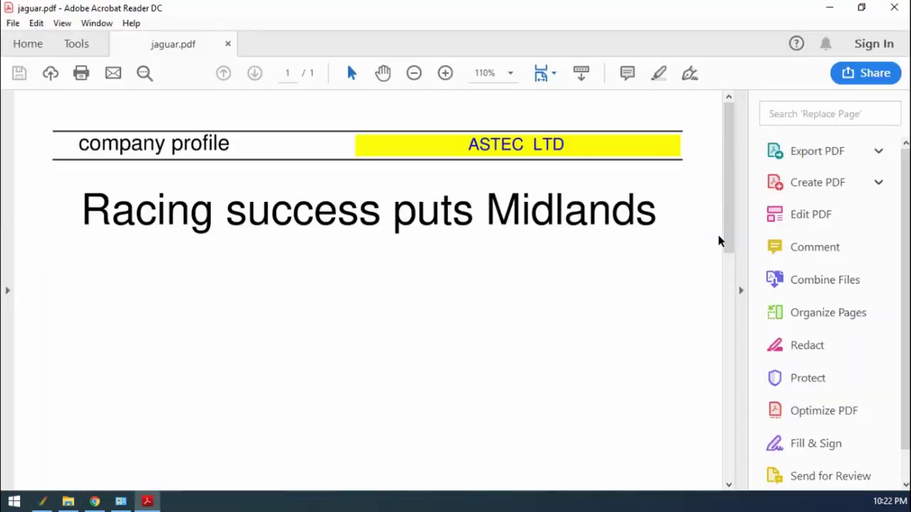
pyautogui.moveTo(728, 161); pyautogui.dragTo(726, 192)
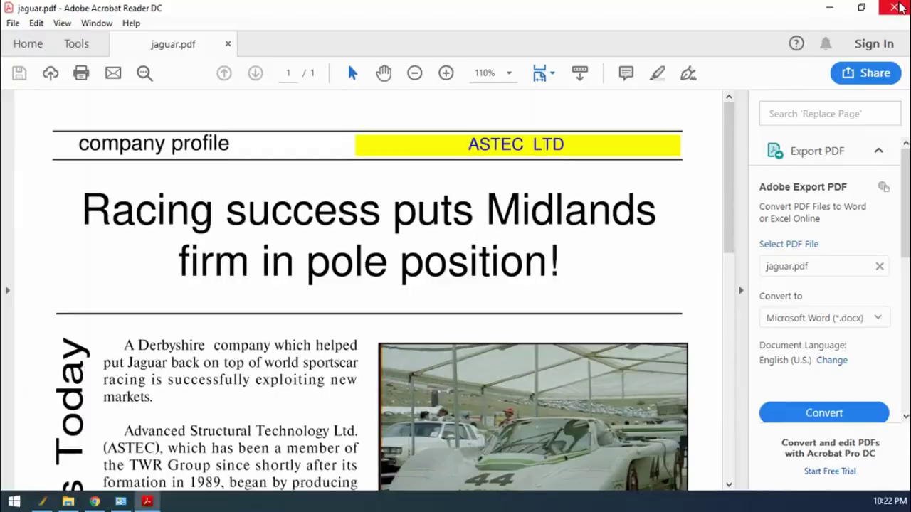
pyautogui.click(894, 7)
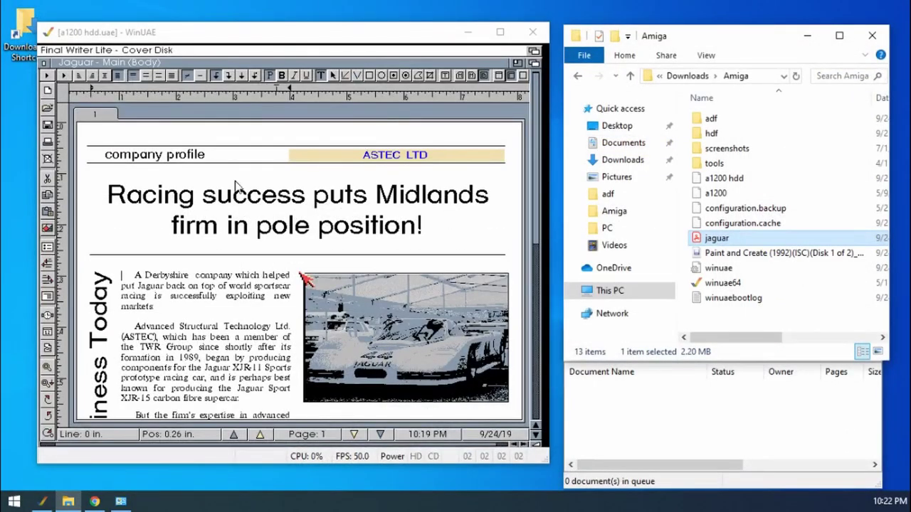
# - Open the WinUAE settings and set the parallel port printer type to Epson Matrix Printer Emulation, 48pin
pyautogui.click(180, 121)
pyautogui.rightClick(78, 74)
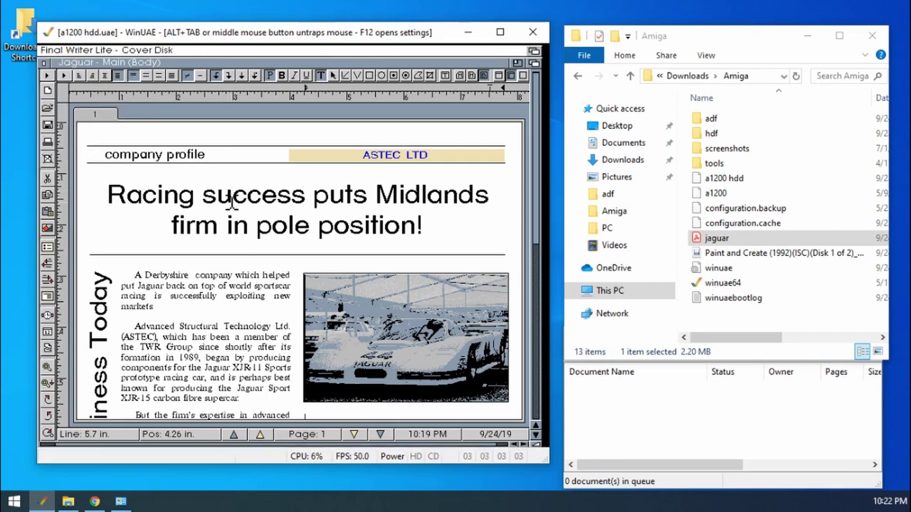
pyautogui.press('F12')
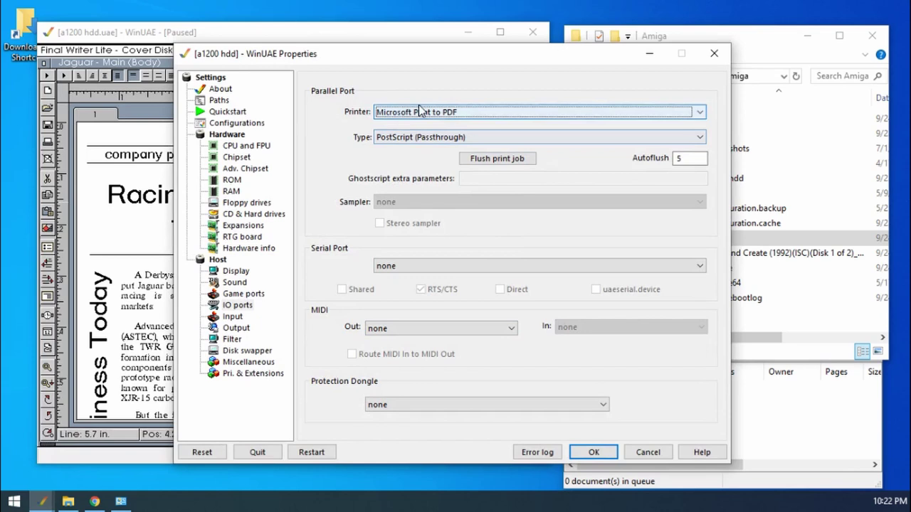
pyautogui.click(427, 138)
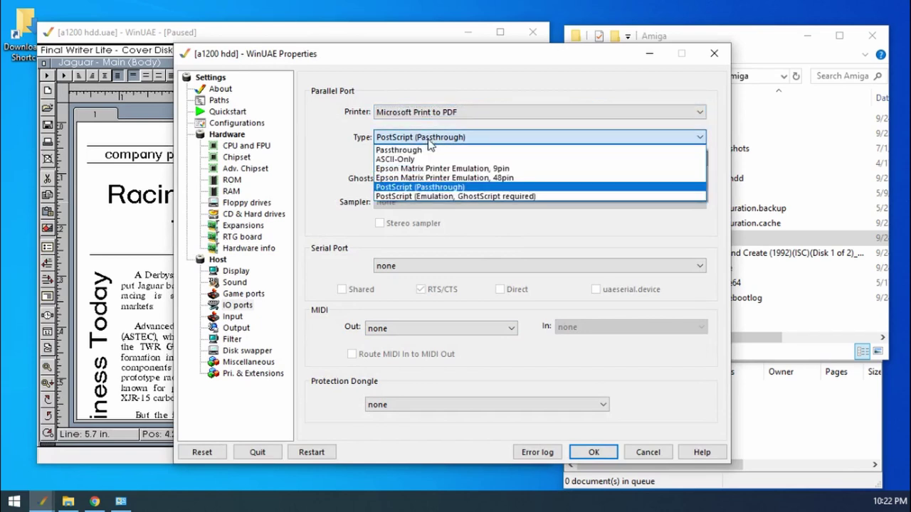
pyautogui.click(511, 178)
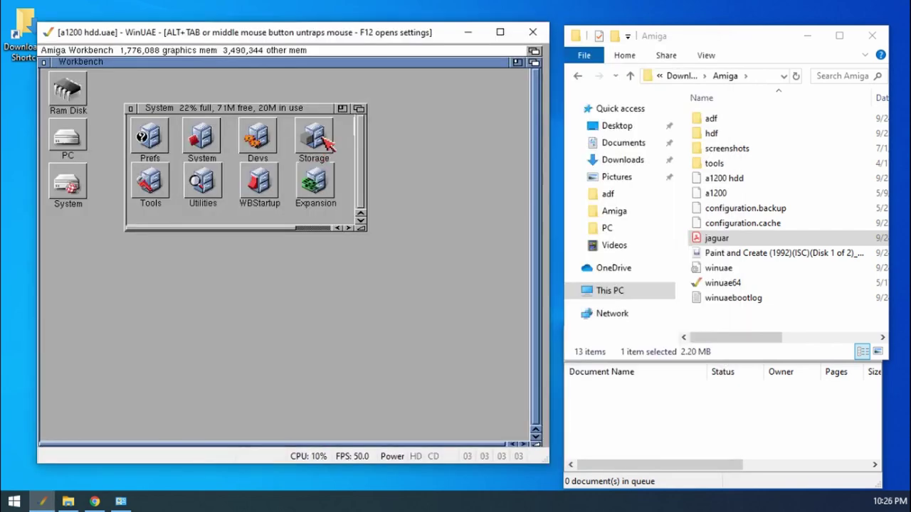
# - Open the Printers drawer inside Storage, show all its files and enlarge the window to view the available printer drivers
pyautogui.doubleClick(317, 142)
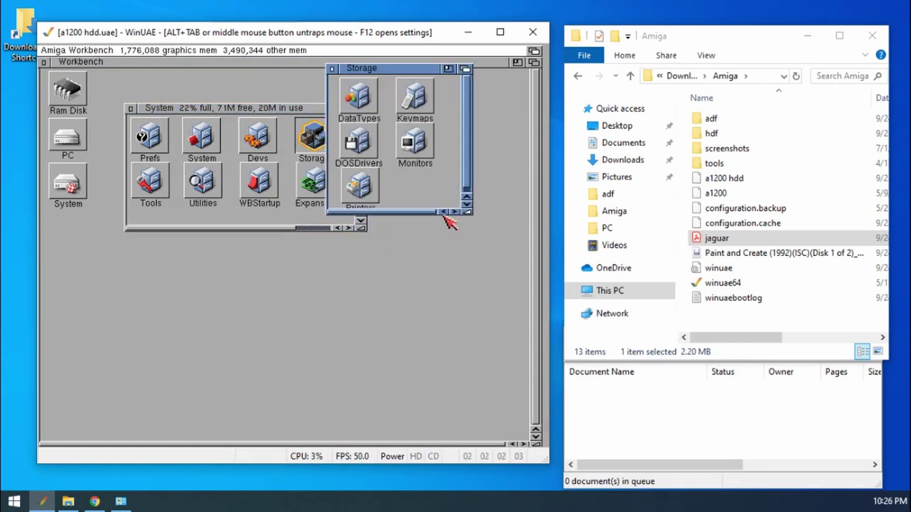
pyautogui.doubleClick(360, 190)
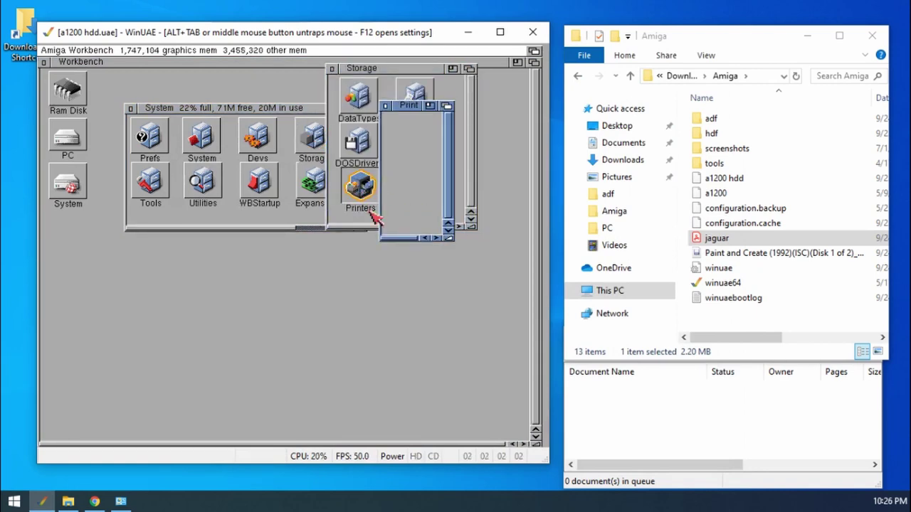
pyautogui.rightClick(141, 52)
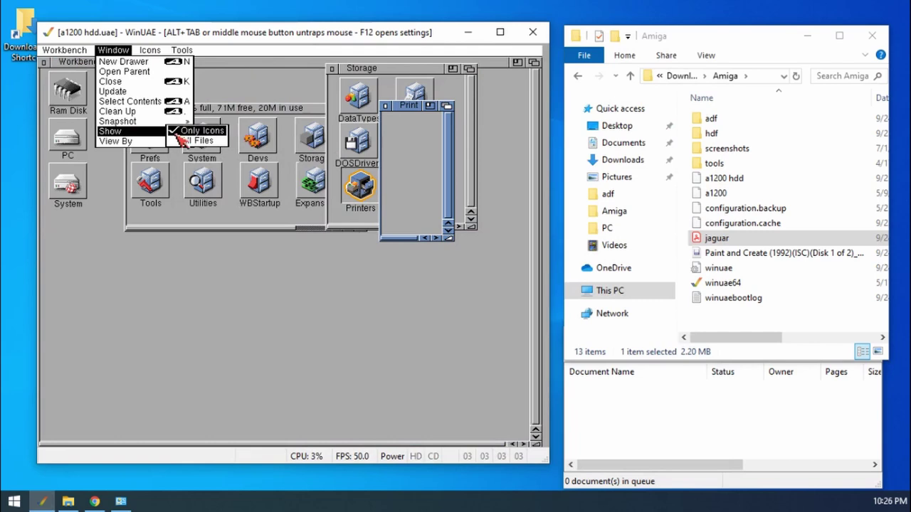
pyautogui.click(191, 140)
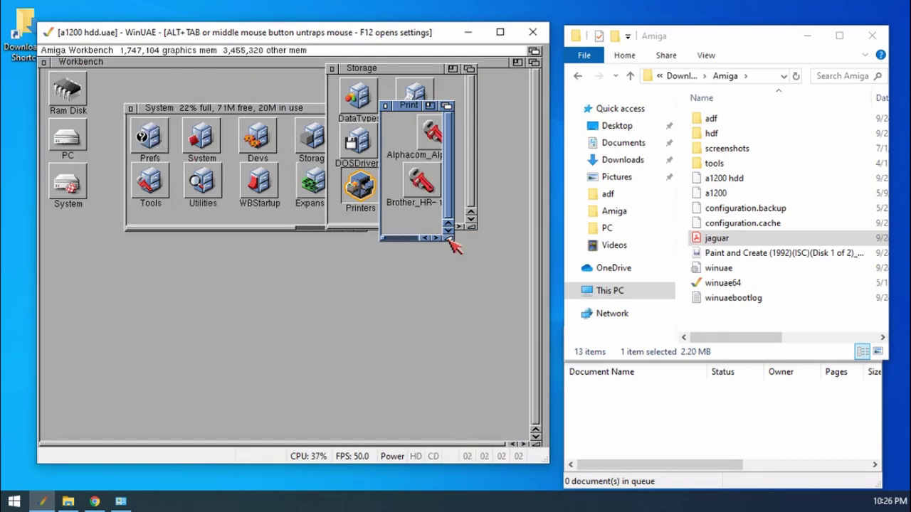
pyautogui.moveTo(450, 240); pyautogui.dragTo(499, 263)
pyautogui.click(498, 262)
# - Open the Printers drawer inside Devs, show all its files and widen the window to check the installed printer drivers
pyautogui.doubleClick(259, 139)
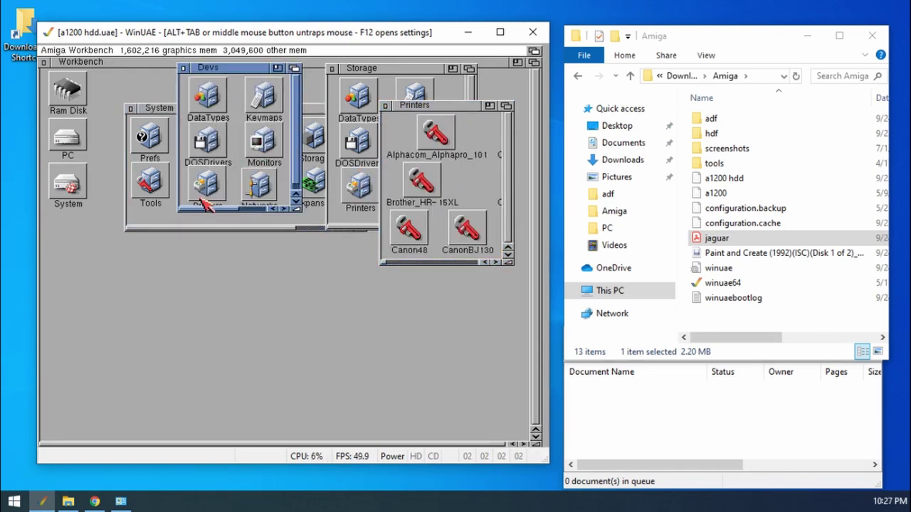
pyautogui.doubleClick(202, 199)
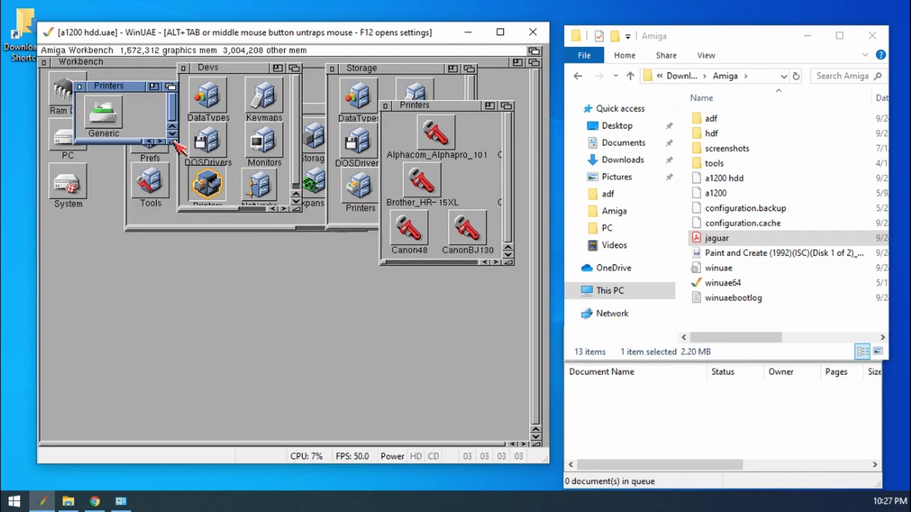
pyautogui.moveTo(180, 147); pyautogui.dragTo(208, 184)
pyautogui.rightClick(114, 50)
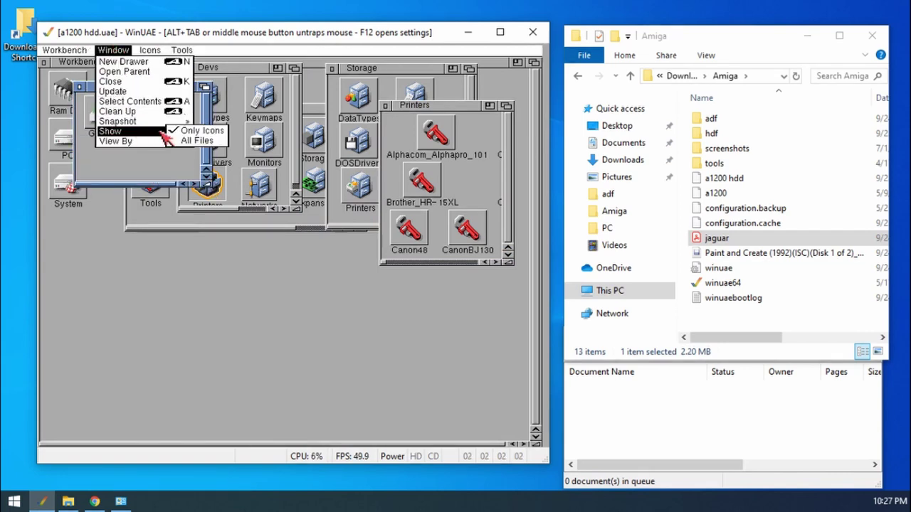
pyautogui.rightClick(187, 140)
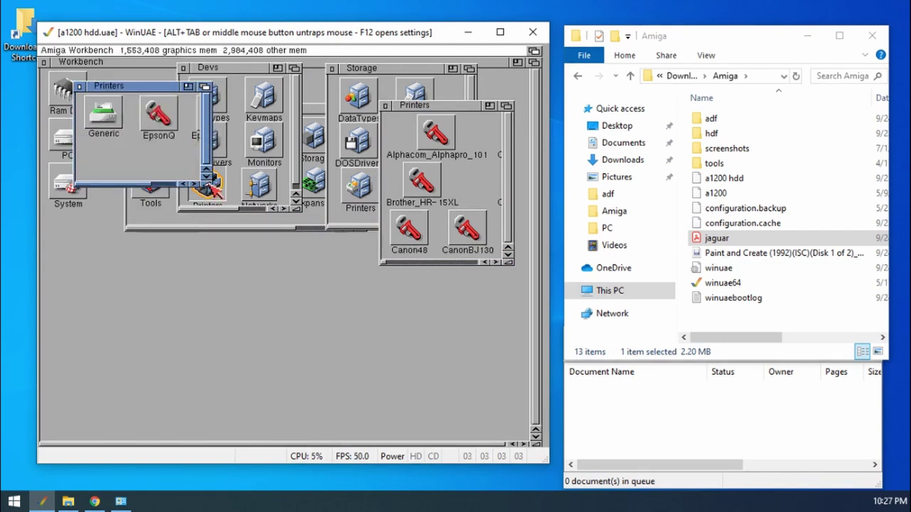
pyautogui.moveTo(212, 188); pyautogui.dragTo(260, 189)
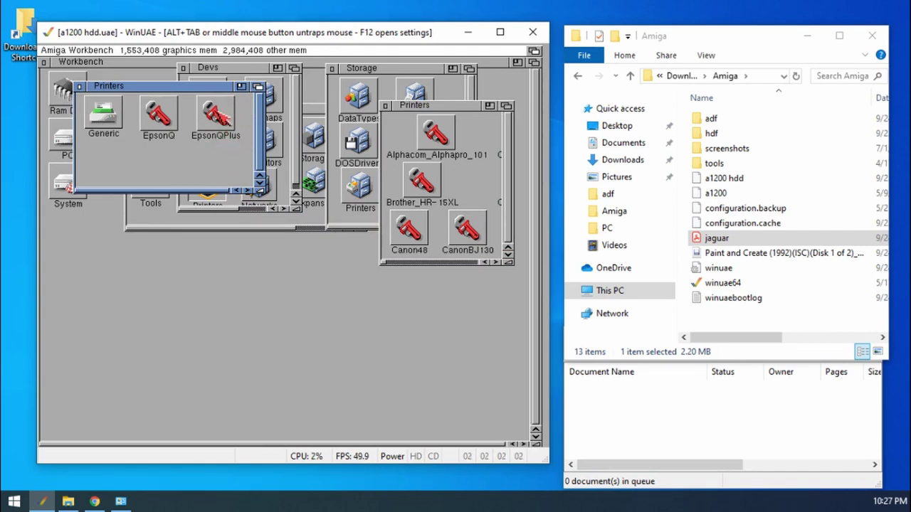
# - Close the Devs, Storage, Printers and System drawer windows and bring up the Prefs drawer
pyautogui.click(79, 86)
pyautogui.click(183, 67)
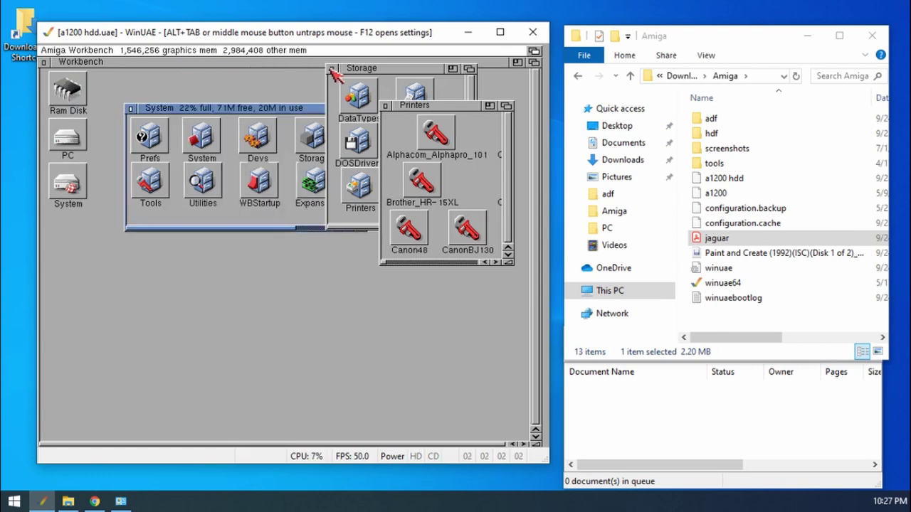
pyautogui.click(331, 68)
pyautogui.click(385, 106)
pyautogui.click(130, 108)
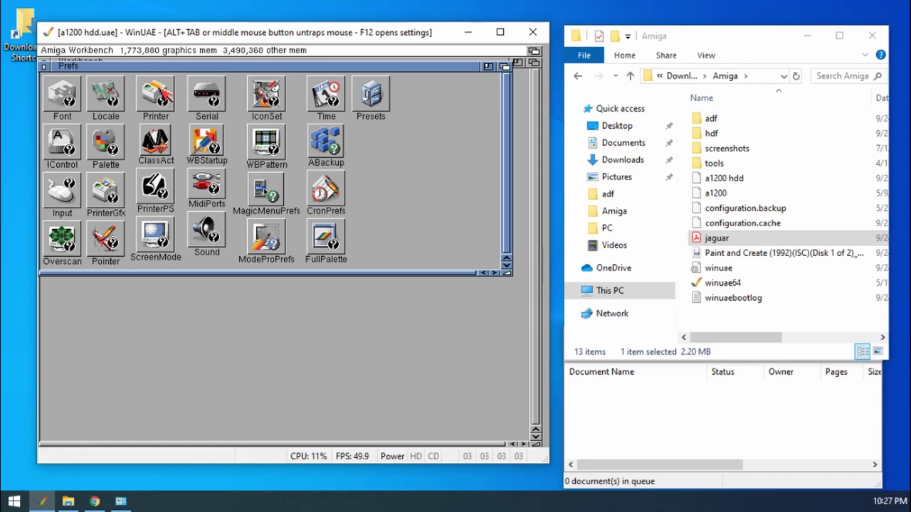
# - In Printer preferences, select the EpsonQPlus driver, set Paper Type to Single and Paper Format to DIN A4, and apply with Use
pyautogui.doubleClick(155, 93)
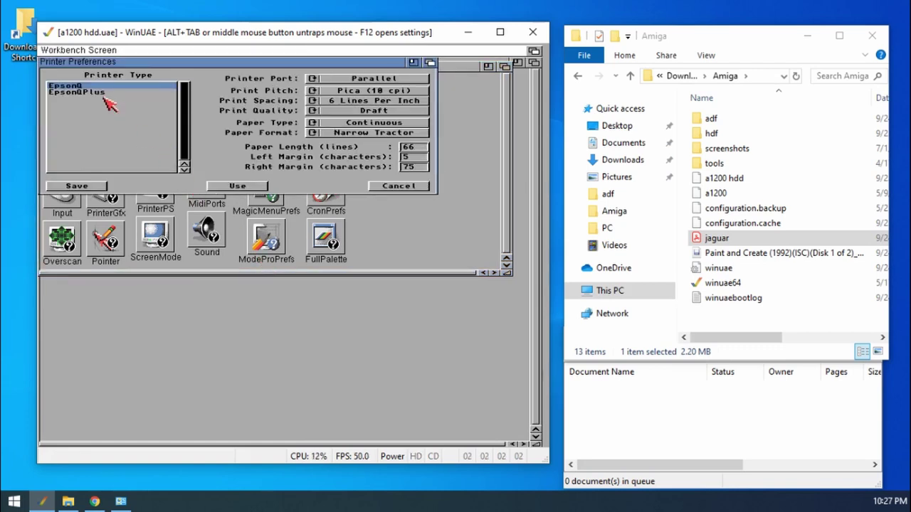
pyautogui.click(86, 93)
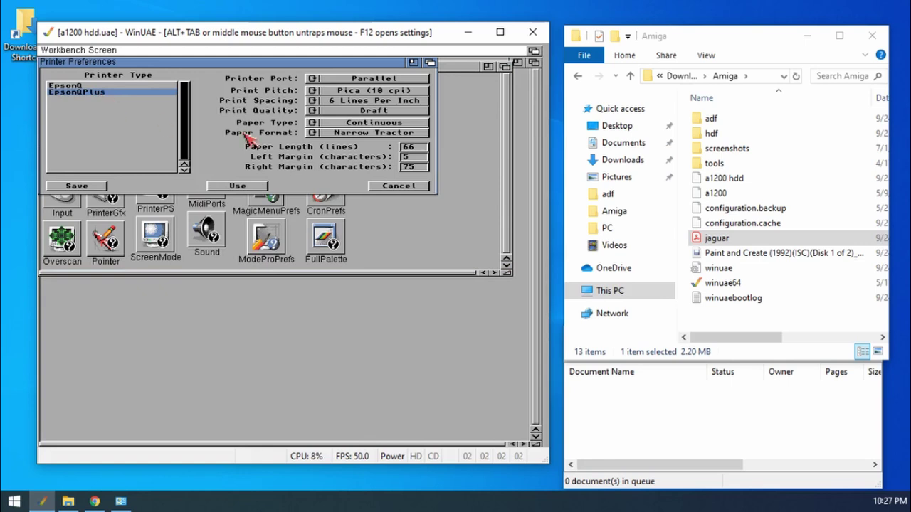
pyautogui.click(407, 123)
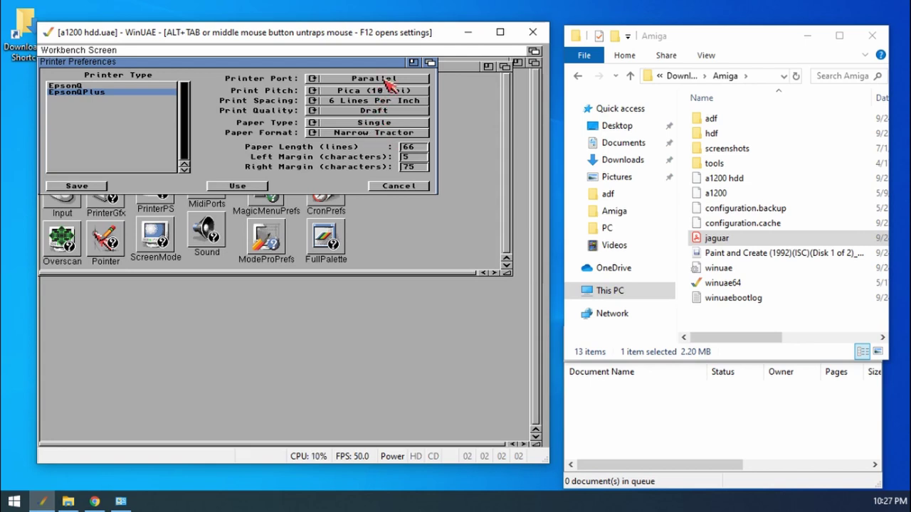
pyautogui.click(370, 133)
pyautogui.click(375, 135)
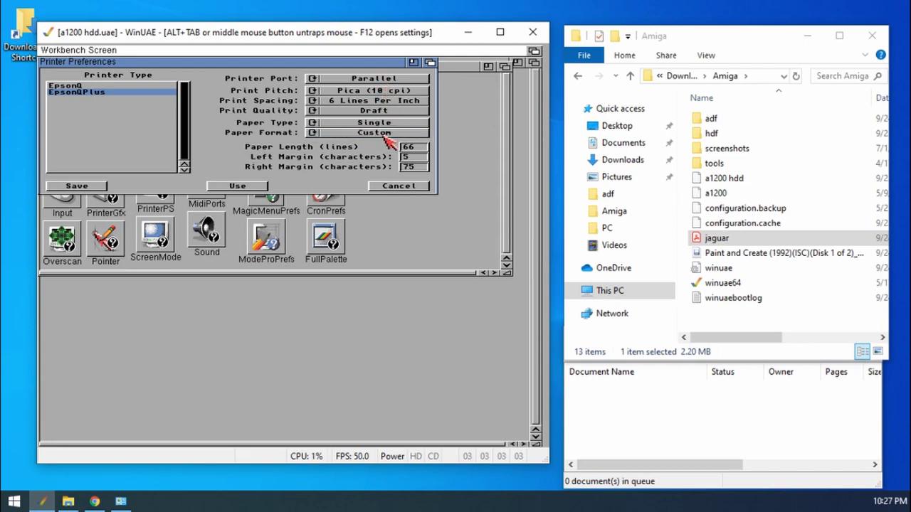
pyautogui.click(380, 135)
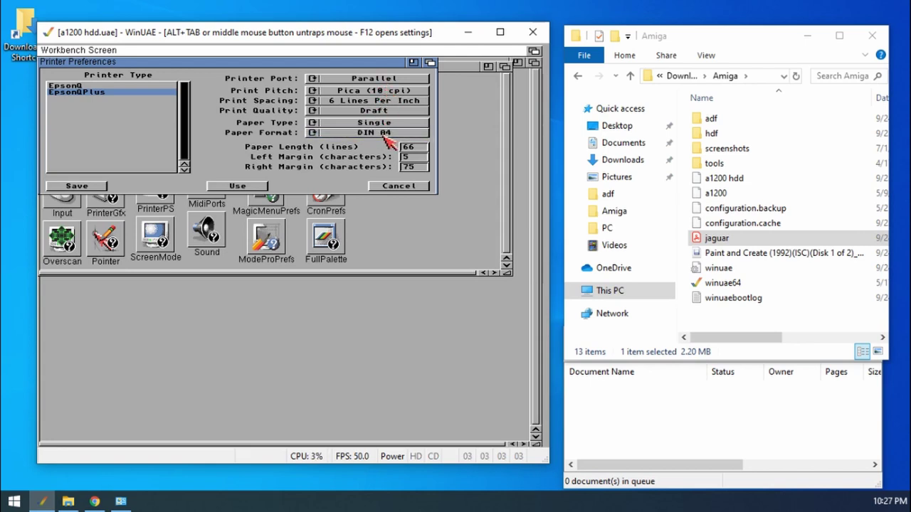
pyautogui.click(222, 186)
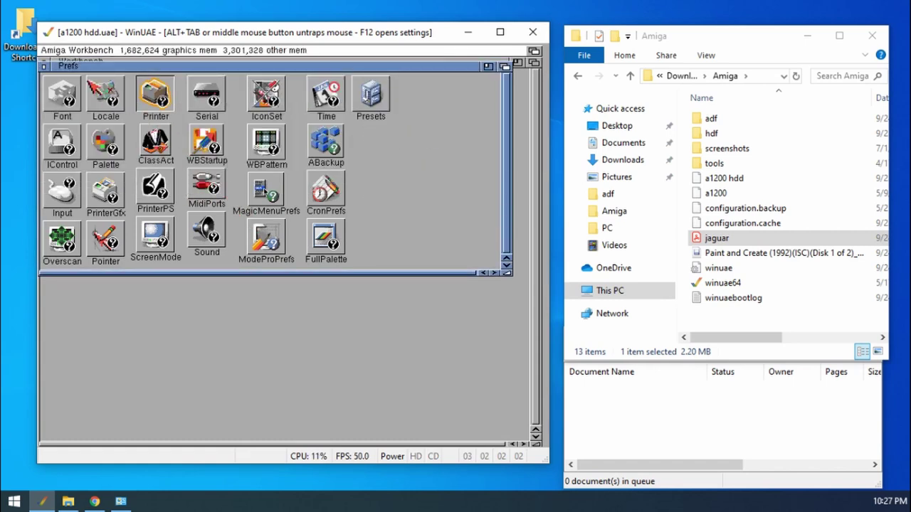
# - Close the Prefs window, then launch FinalWriter from FinalWriter_Lite_B in the Tools drawer on a new PAL:High Res Laced screen with 8 colours
pyautogui.click(44, 67)
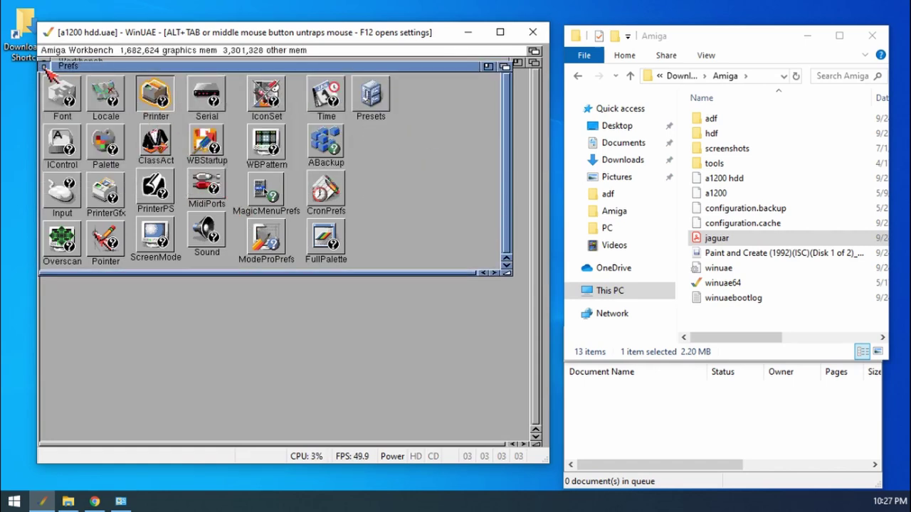
pyautogui.doubleClick(148, 179)
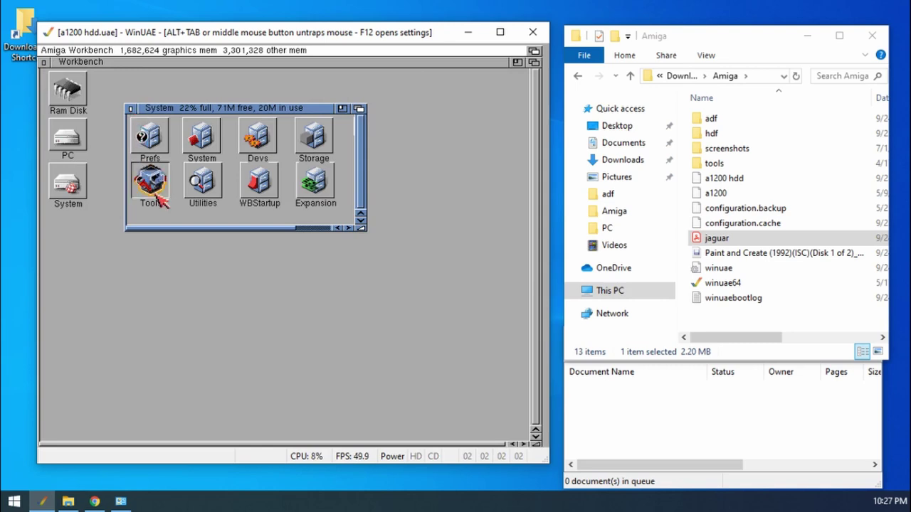
pyautogui.doubleClick(303, 151)
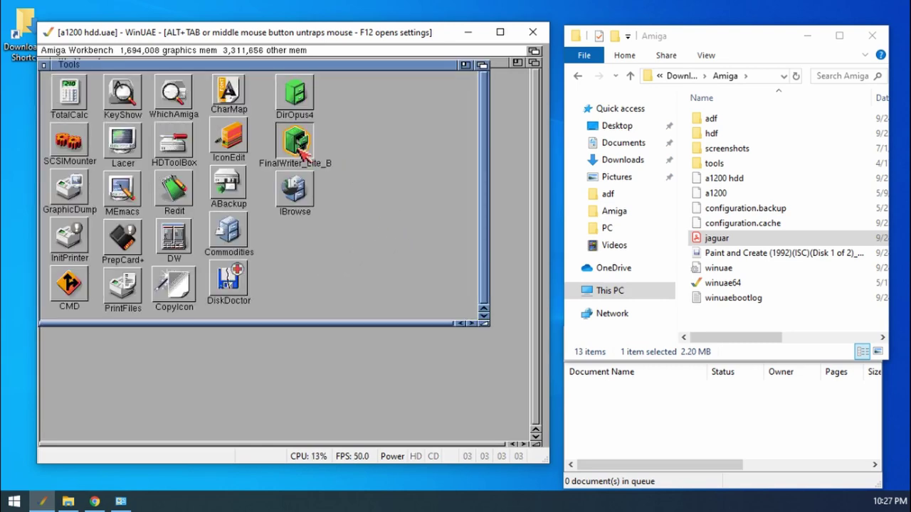
pyautogui.click(178, 361)
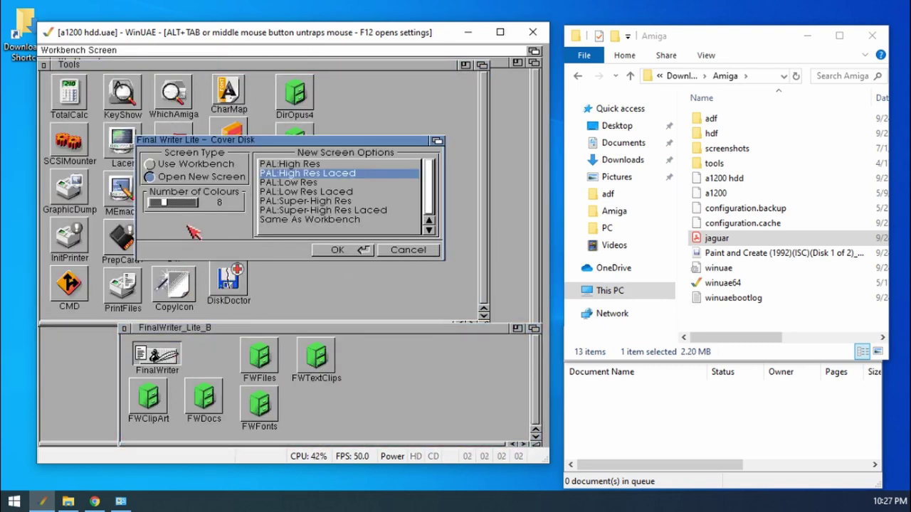
pyautogui.click(337, 250)
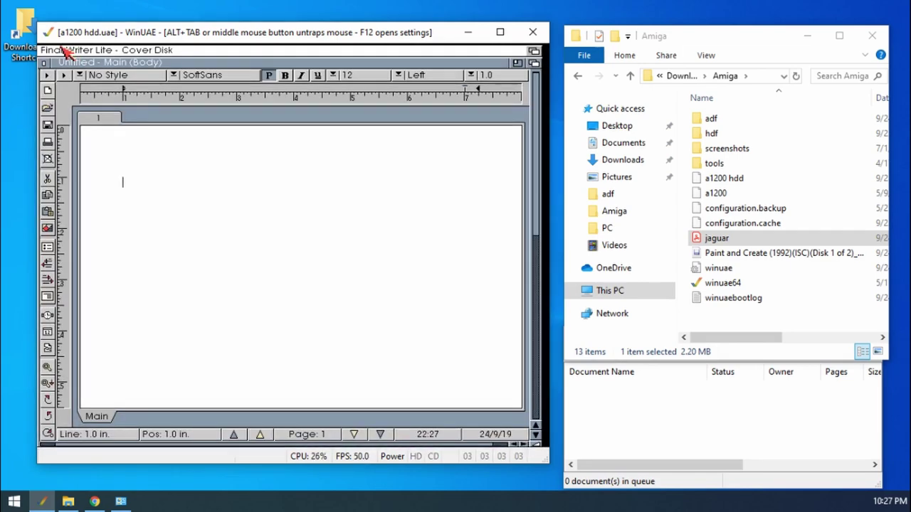
# - Open the Jaguar document from the FWDocs drawer in Final Writer
pyautogui.rightClick(64, 51)
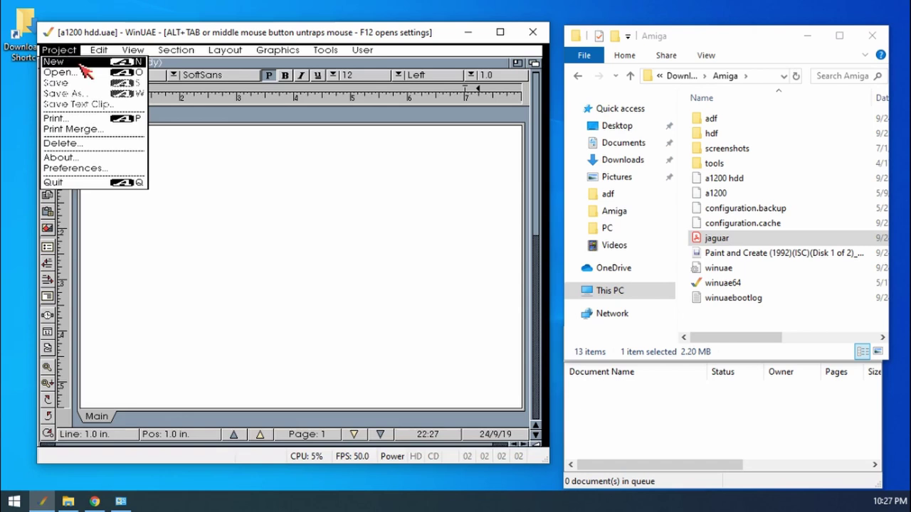
pyautogui.rightClick(71, 73)
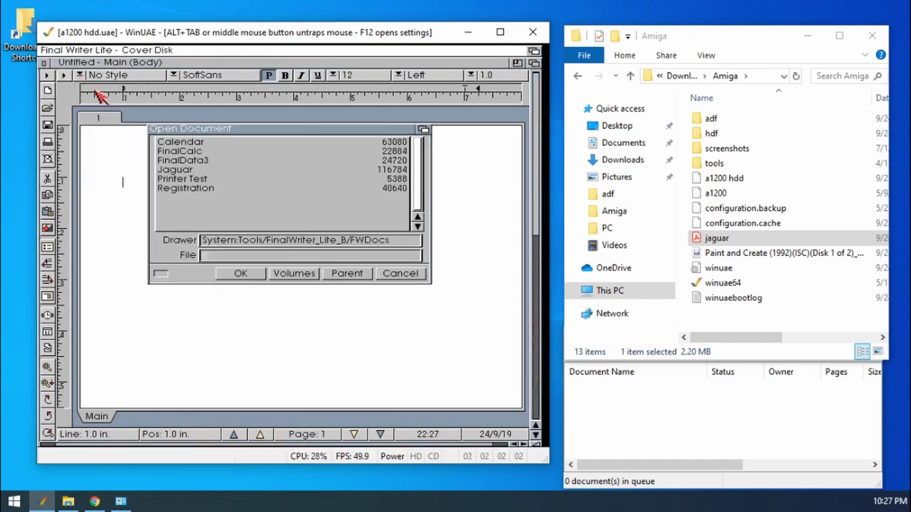
pyautogui.click(186, 171)
pyautogui.click(242, 273)
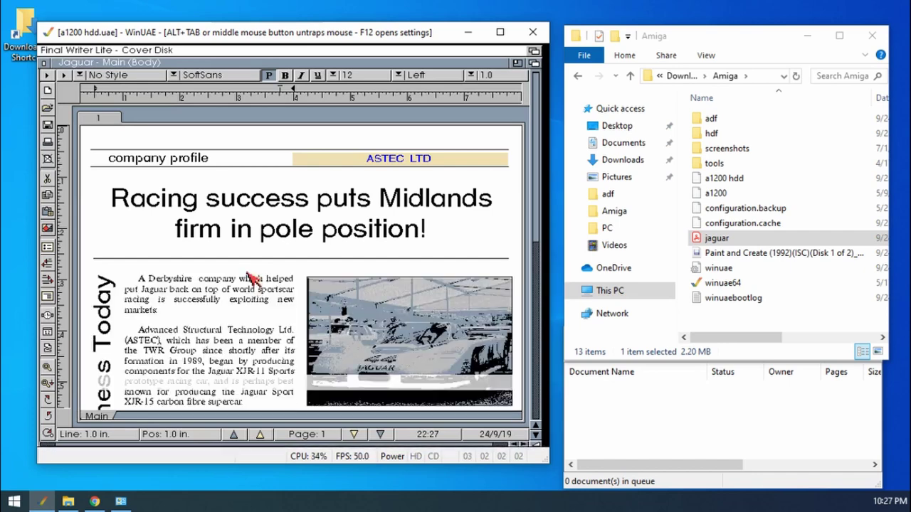
# - Bring up the print options for the Jaguar document and accept the Graphic Final settings with Halftone dithering and Grey Scale shading
pyautogui.rightClick(57, 48)
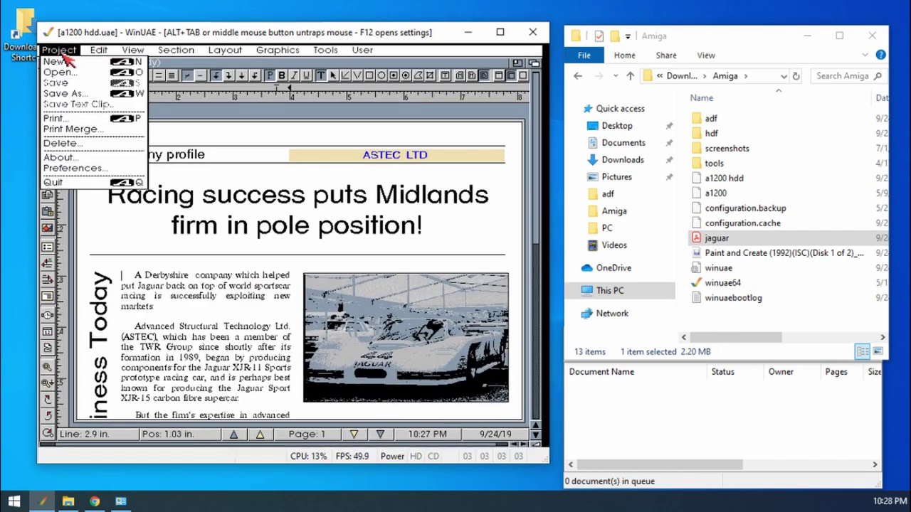
pyautogui.rightClick(86, 121)
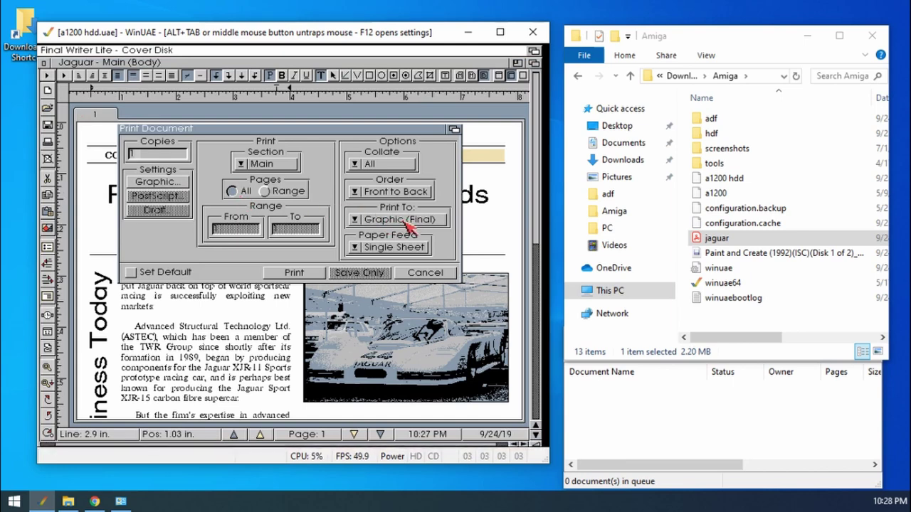
pyautogui.click(155, 182)
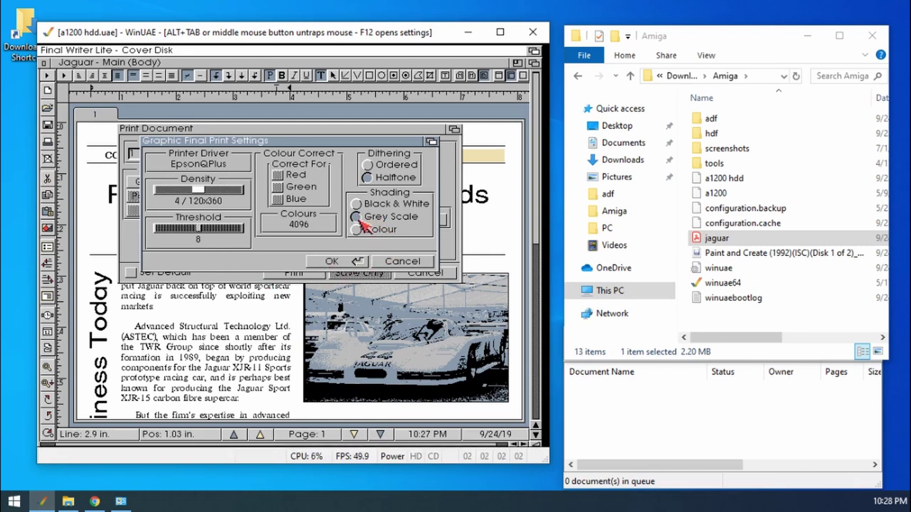
pyautogui.click(340, 262)
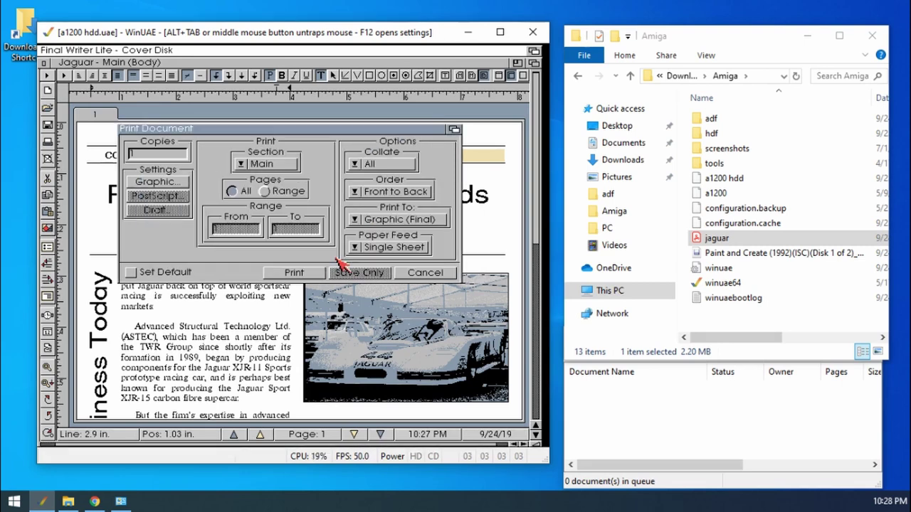
# - Print the document to Graphic (Final) and save the PDF output as jag2 in the Amiga folder
pyautogui.click(294, 273)
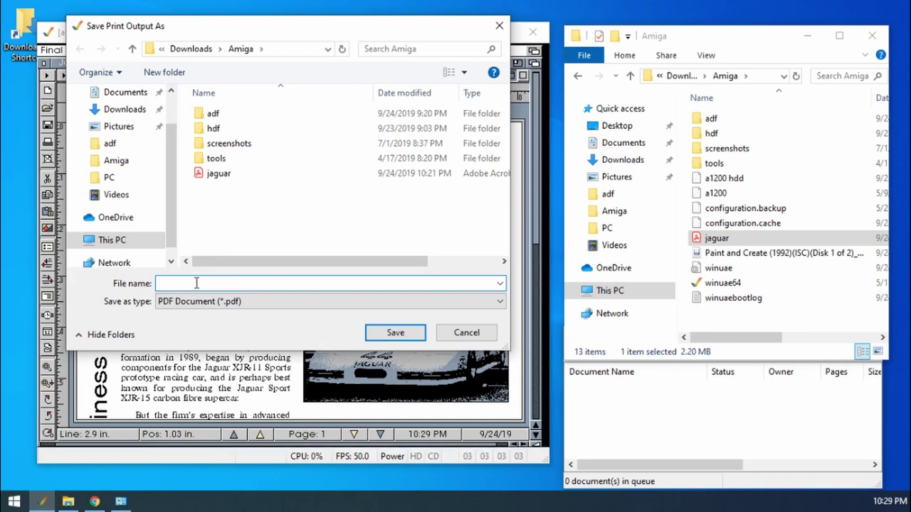
pyautogui.write('jag2')
pyautogui.press('Return')
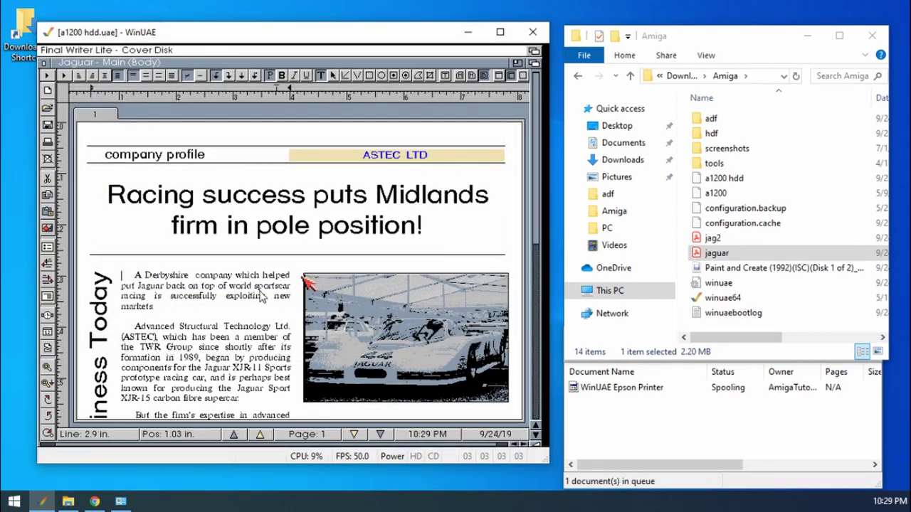
# - Check the Microsoft Print to PDF queue and open jag2 from the Amiga folder in Acrobat Reader
pyautogui.click(654, 419)
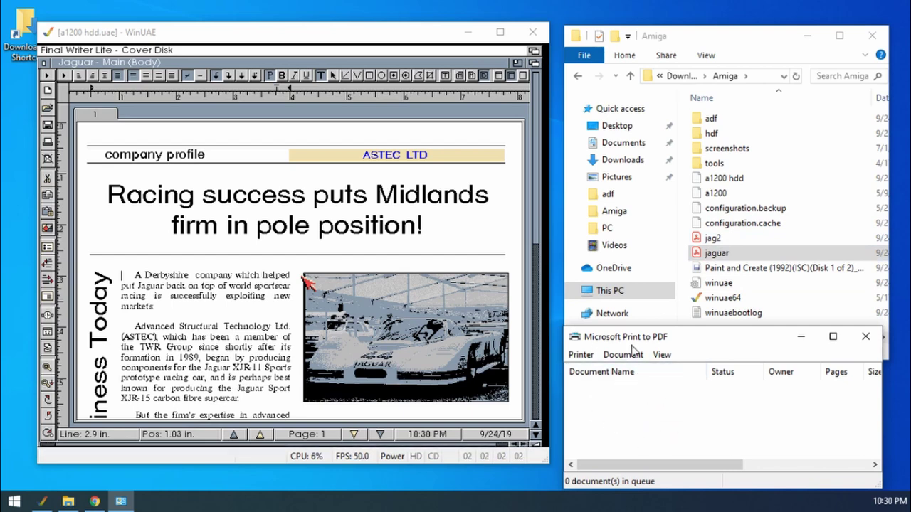
pyautogui.click(713, 239)
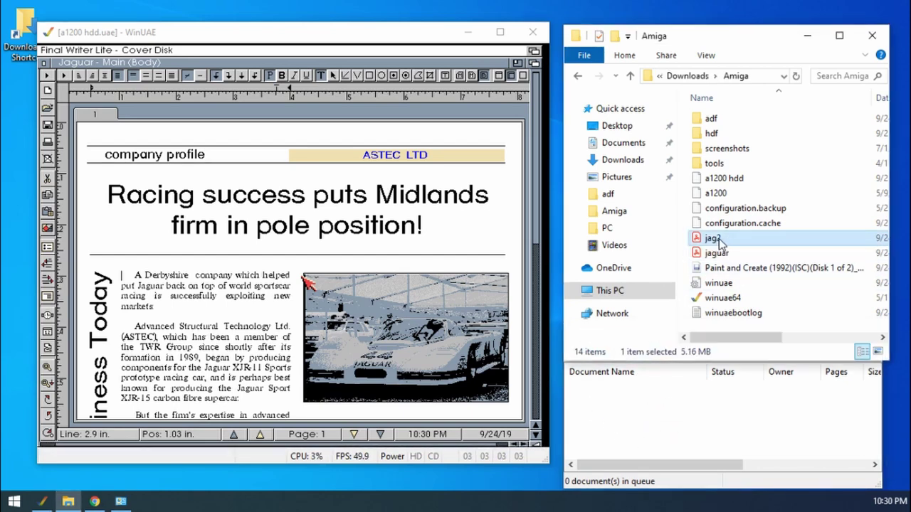
pyautogui.doubleClick(719, 239)
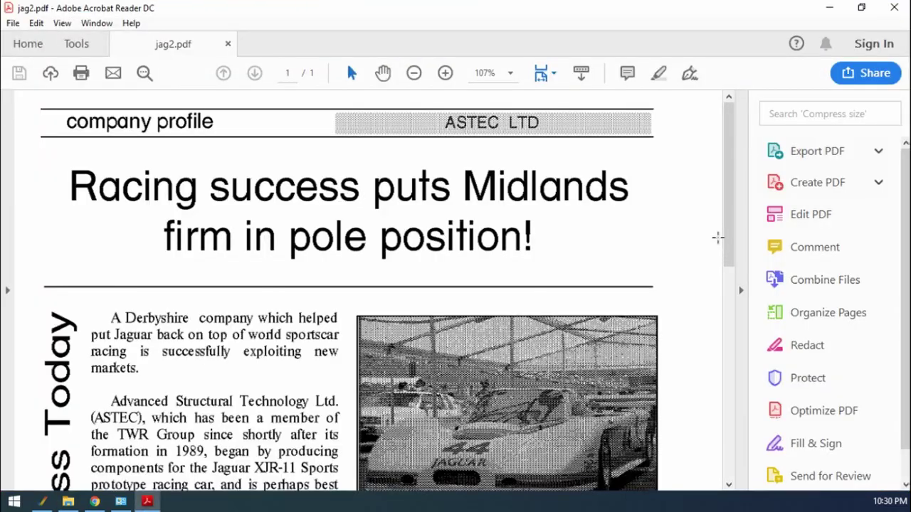
pyautogui.moveTo(736, 190)
pyautogui.mouseDown()
pyautogui.moveTo(737, 259)
pyautogui.moveTo(737, 190)
pyautogui.mouseUp()
# - Arrange Acrobat Reader and the Amiga folder side by side, open jaguar.pdf and maximize the reader window
pyautogui.moveTo(760, 7); pyautogui.dragTo(0, 146)
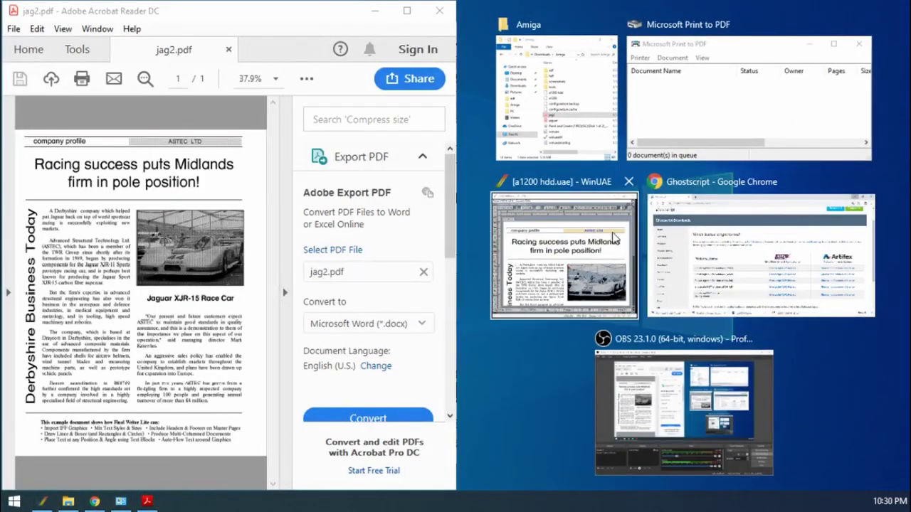
pyautogui.click(599, 85)
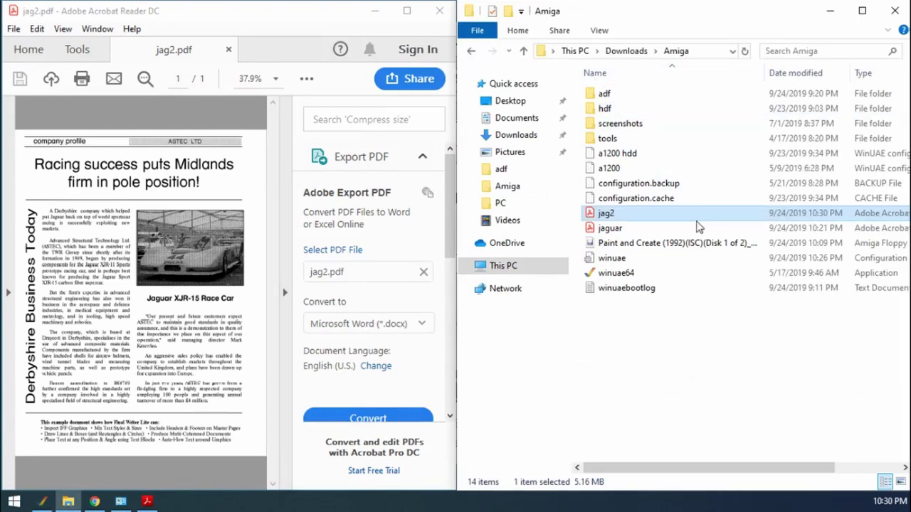
pyautogui.doubleClick(615, 231)
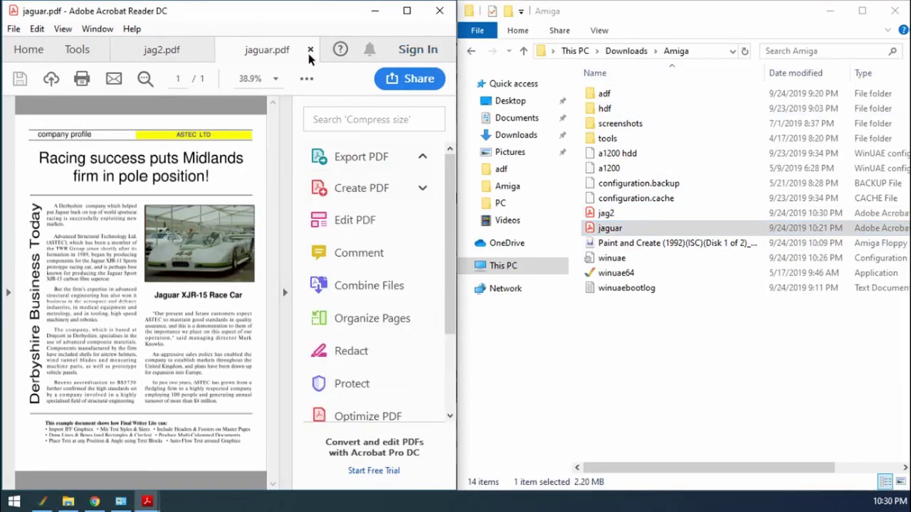
pyautogui.click(407, 11)
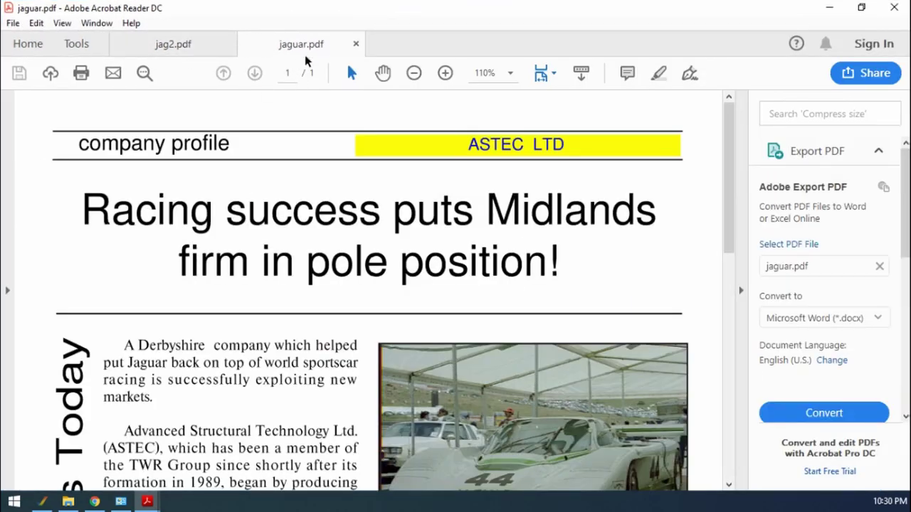
# - Compare the text and picture quality of jaguar.pdf, printed through PostScript, with jag2.pdf, printed through Epson emulation
pyautogui.scroll(-4, 499, 277)
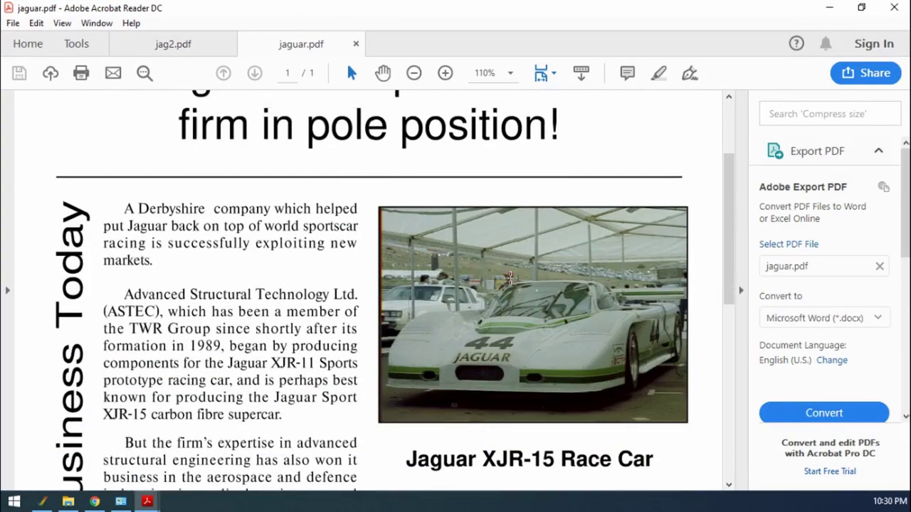
pyautogui.scroll(2, 510, 277)
pyautogui.scroll(-4, 509, 278)
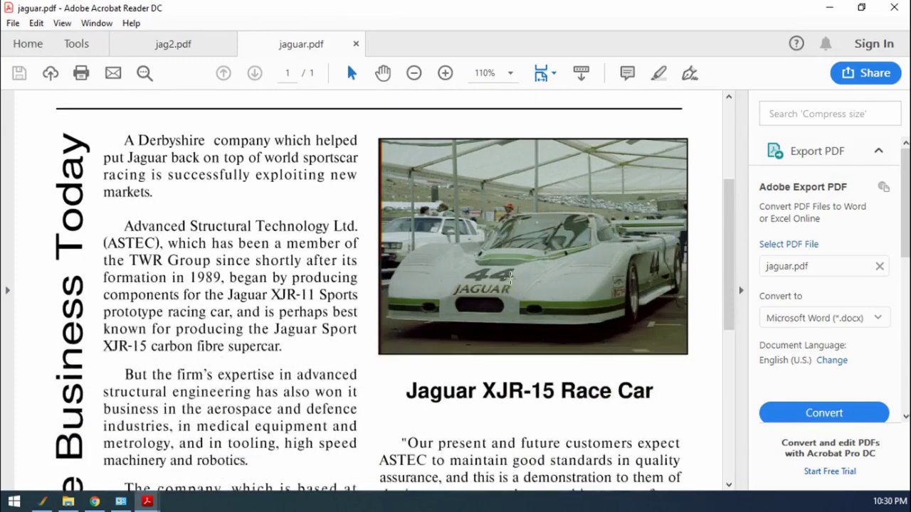
pyautogui.scroll(6, 511, 278)
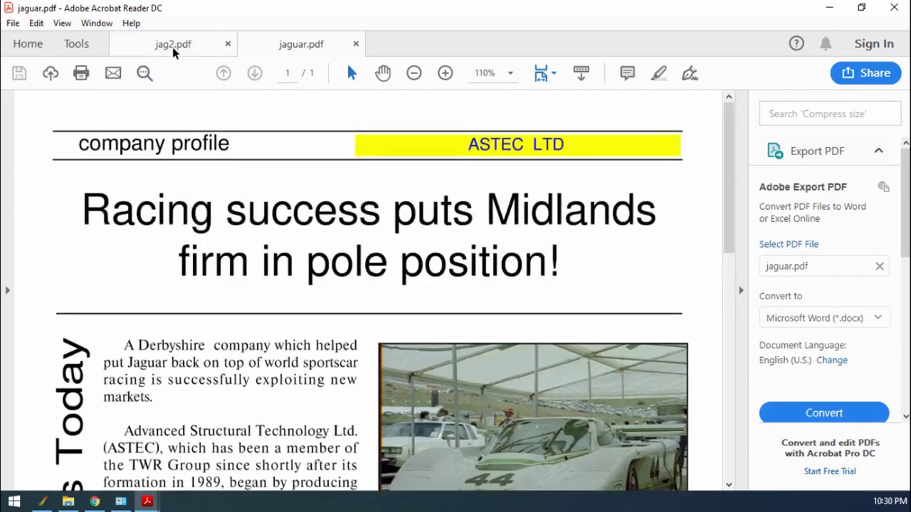
pyautogui.click(174, 45)
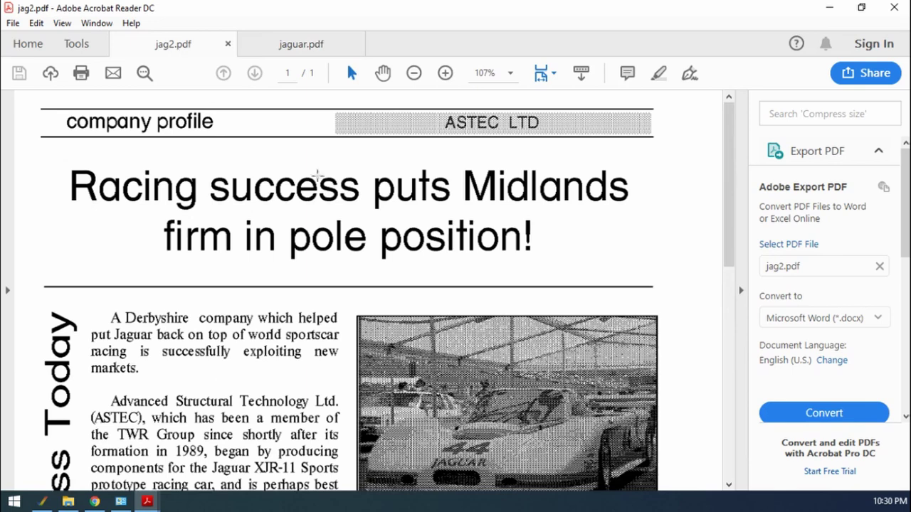
pyautogui.scroll(-2, 492, 256)
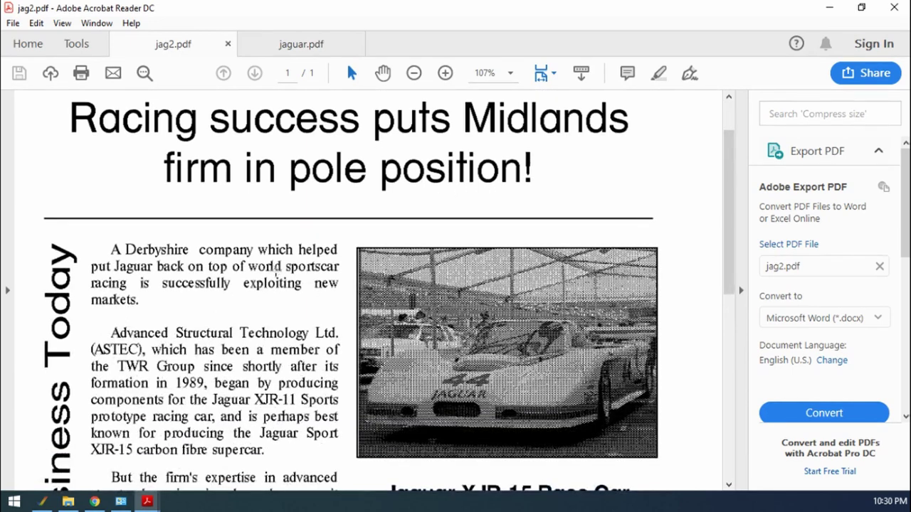
pyautogui.scroll(-2, 395, 320)
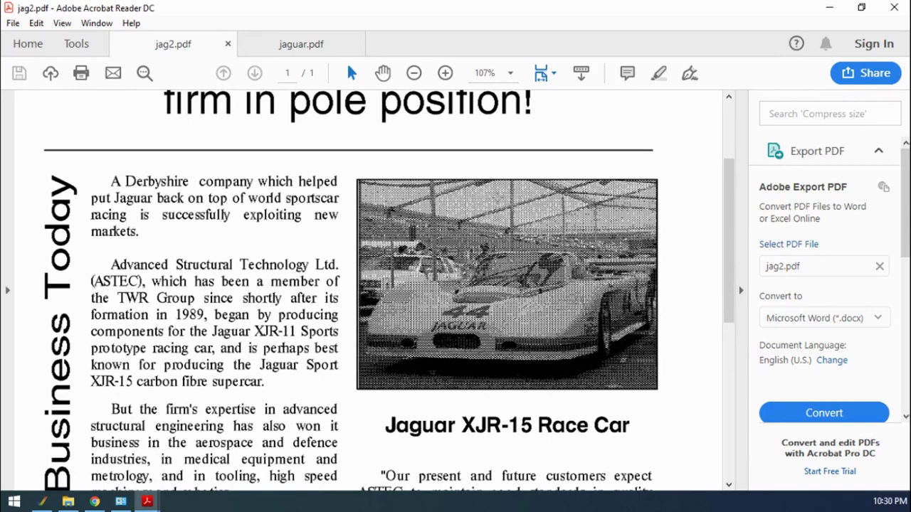
pyautogui.scroll(-3, 512, 363)
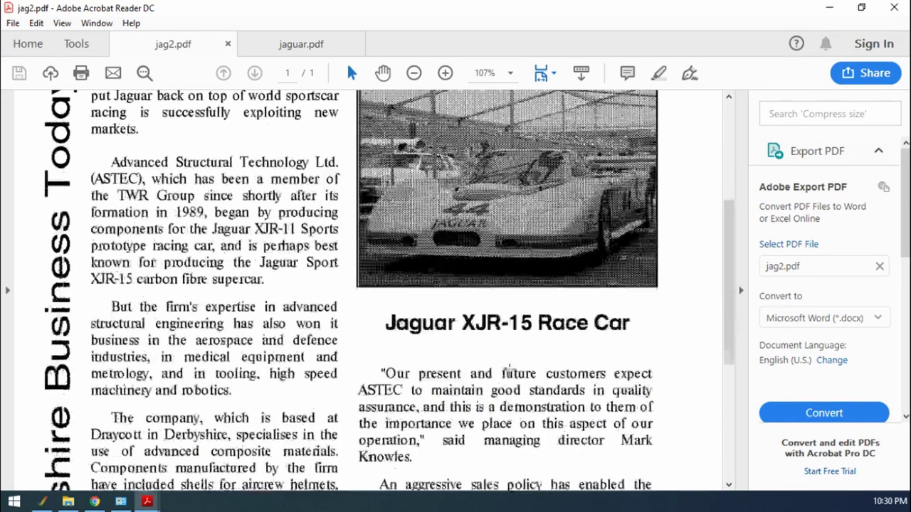
pyautogui.scroll(-2, 506, 367)
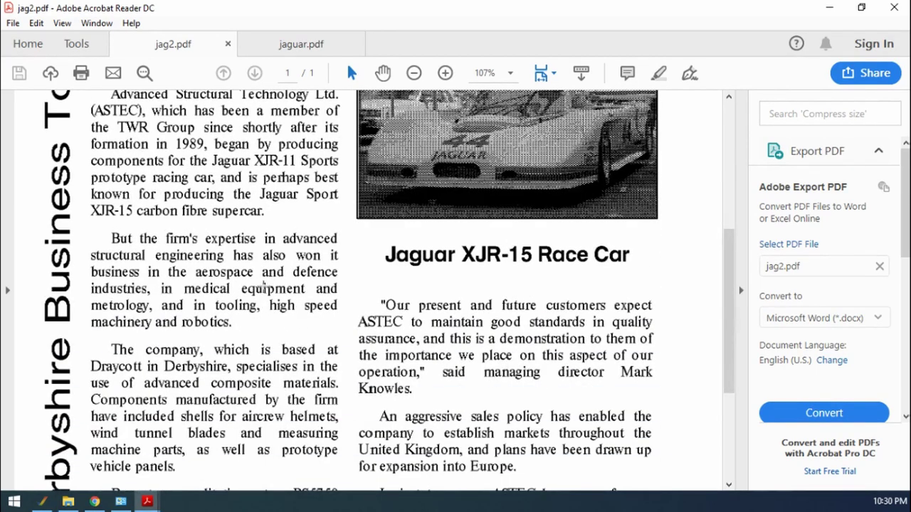
pyautogui.click(292, 46)
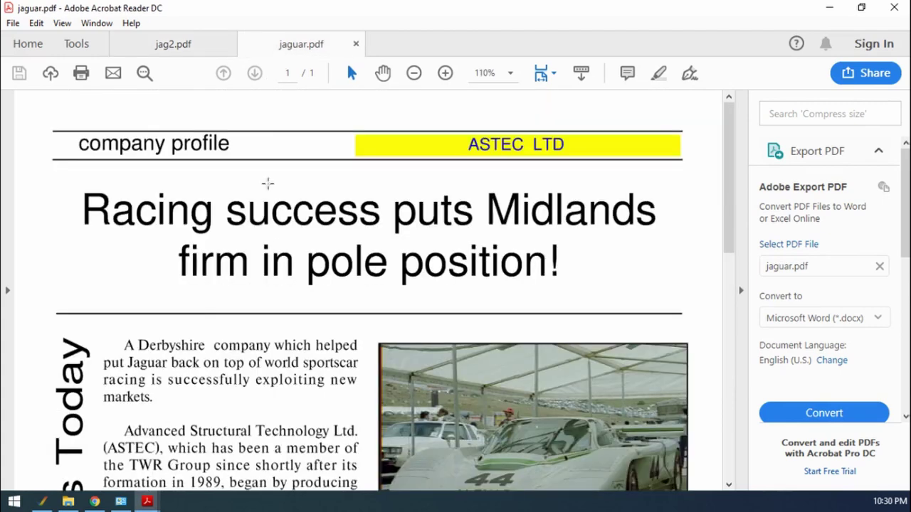
pyautogui.scroll(-3, 283, 259)
pyautogui.scroll(-2, 284, 258)
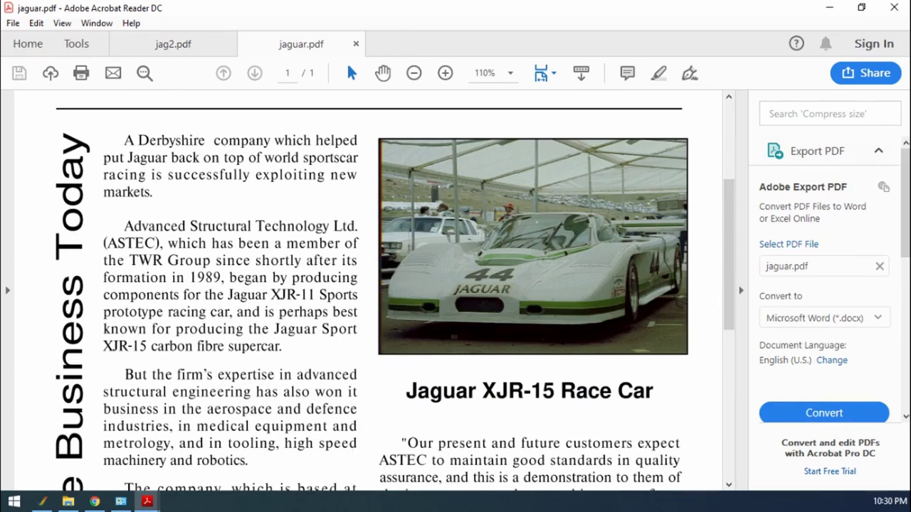
# - Close Acrobat Reader with all its tabs, return to WinUAE and open its settings window
pyautogui.click(894, 8)
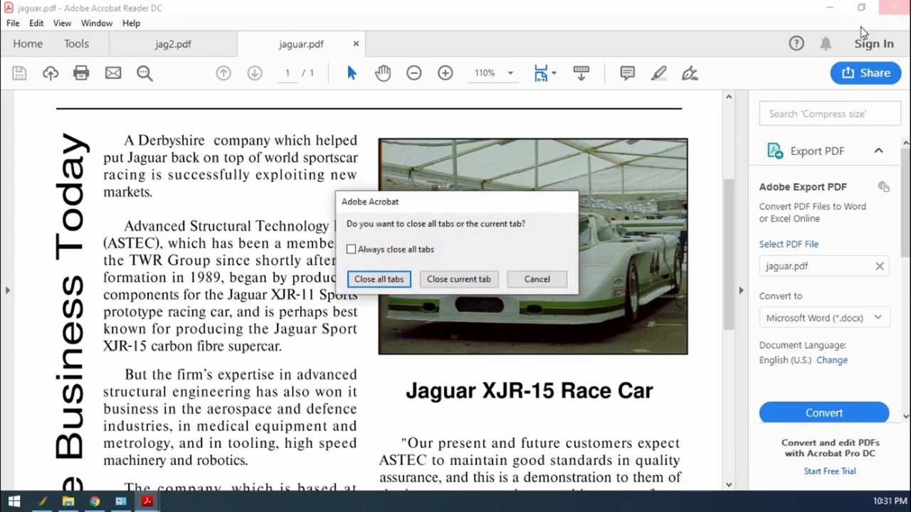
pyautogui.click(378, 279)
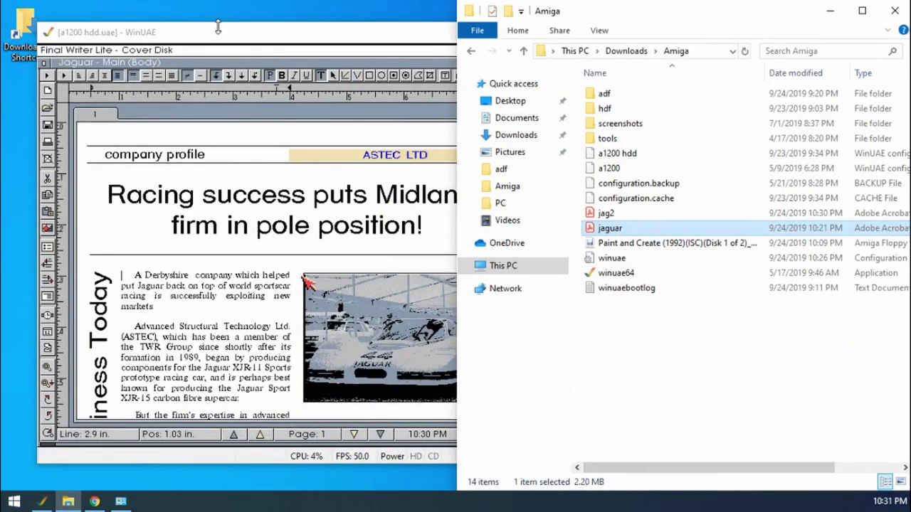
pyautogui.click(259, 34)
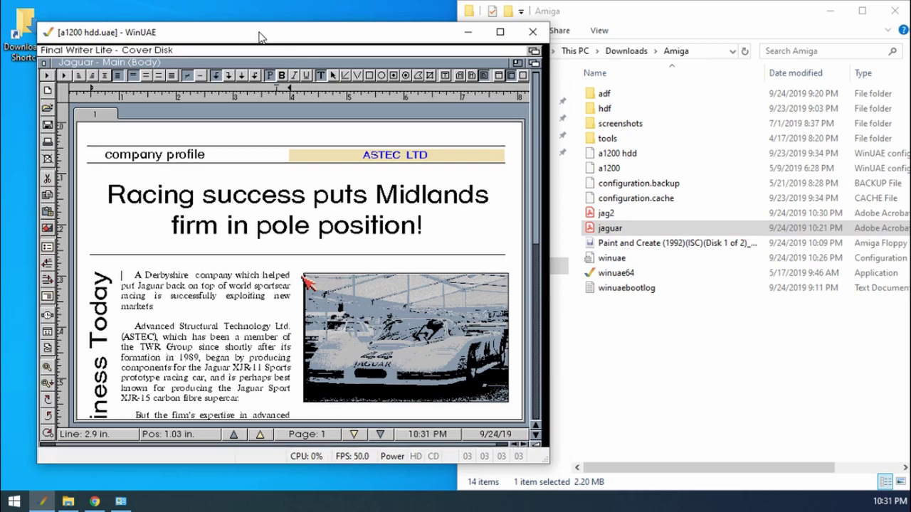
pyautogui.press('F12')
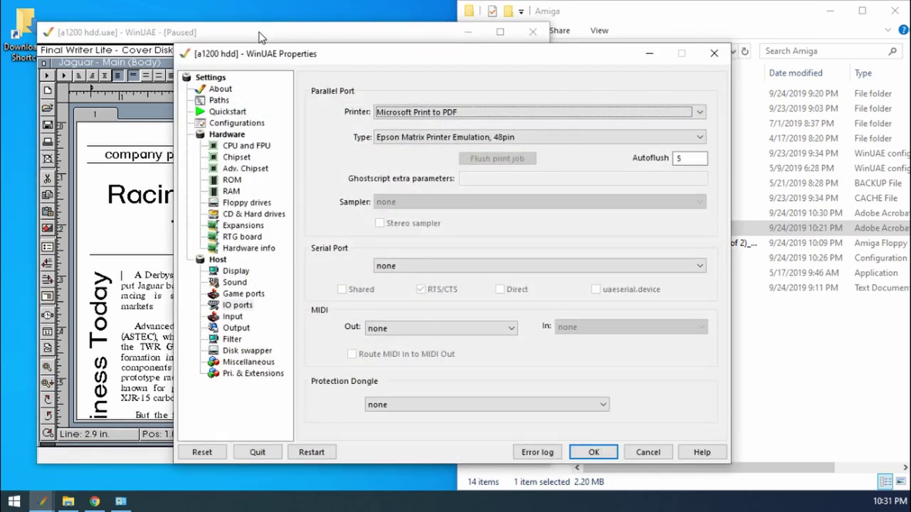
# - Insert Paint and Create disk 1 of 2 into DF0 and disk 2 of 2 into DF1, and reset the emulated Amiga
pyautogui.click(246, 202)
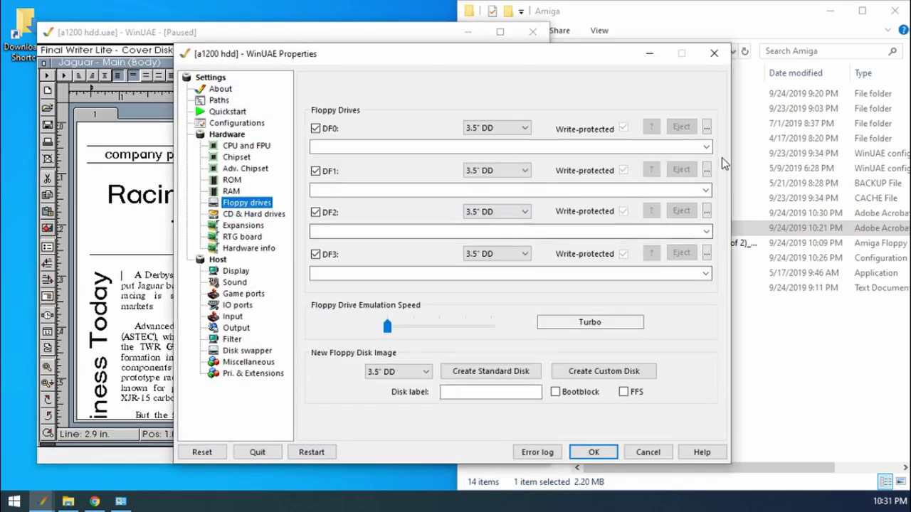
pyautogui.click(706, 147)
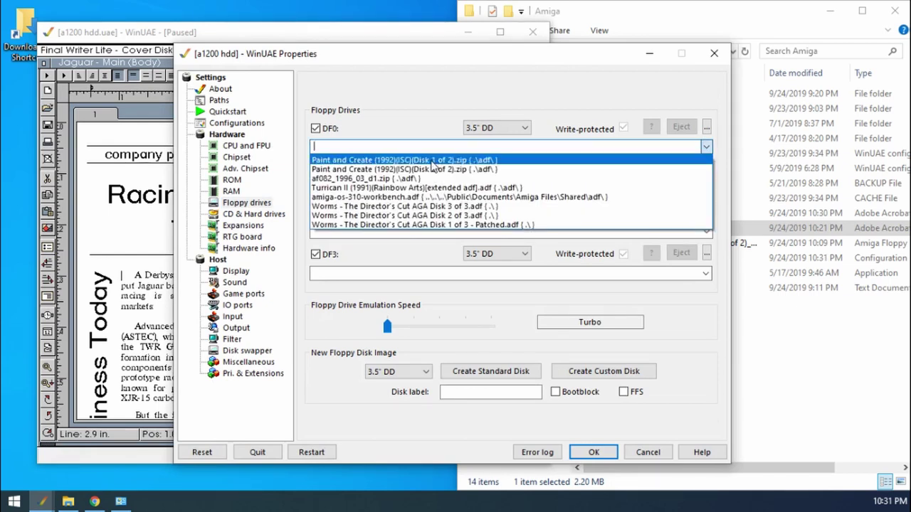
pyautogui.click(460, 157)
pyautogui.click(706, 190)
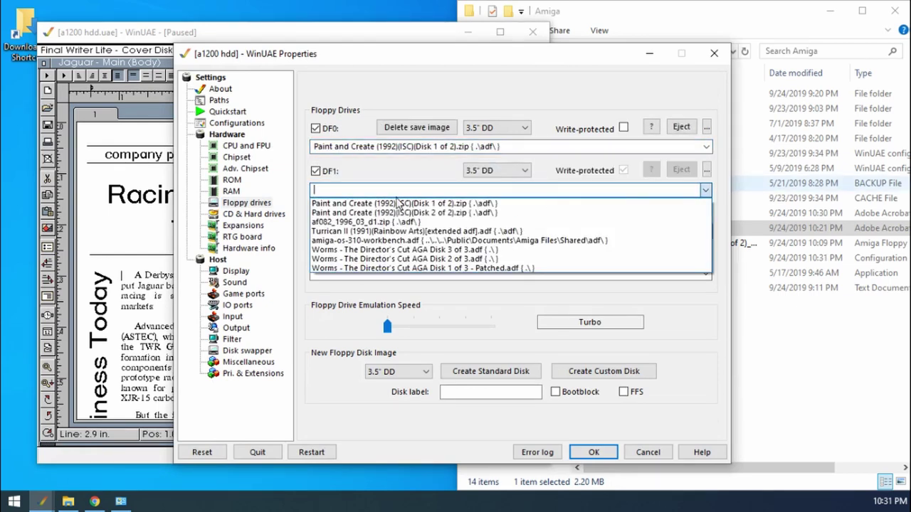
pyautogui.click(400, 212)
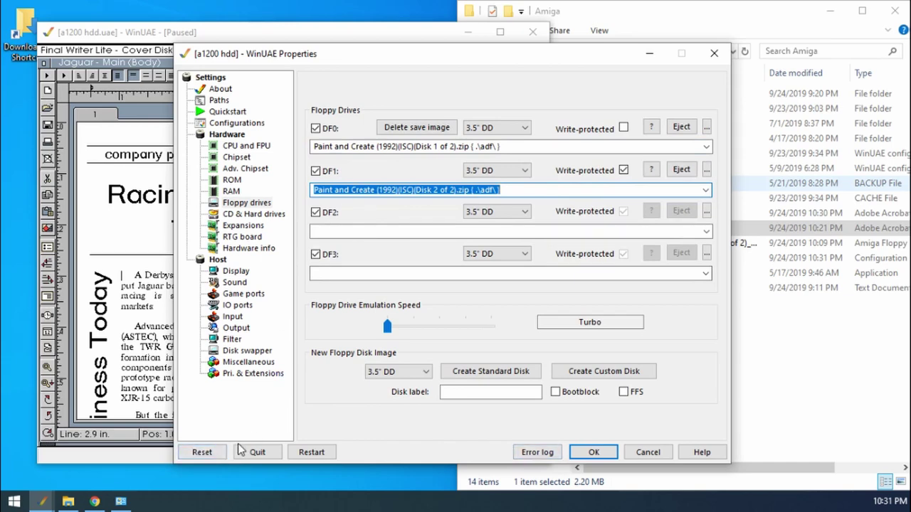
pyautogui.click(204, 454)
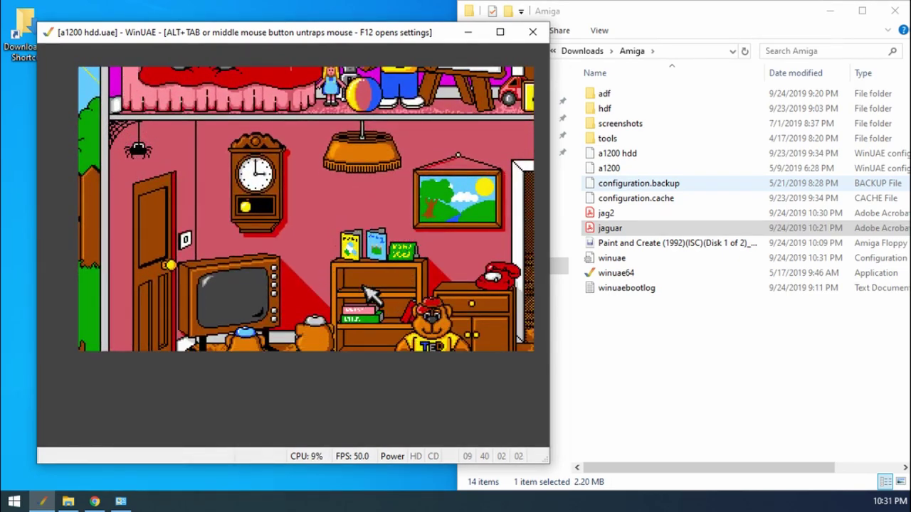
# - Start Card Creator from the books on the shelf and turn the folded card from its back to its front page
pyautogui.click(370, 241)
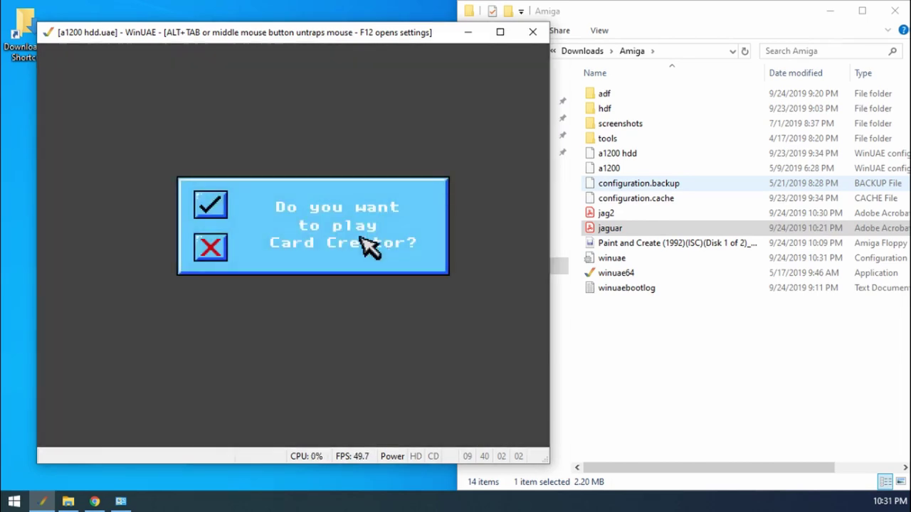
pyautogui.click(213, 205)
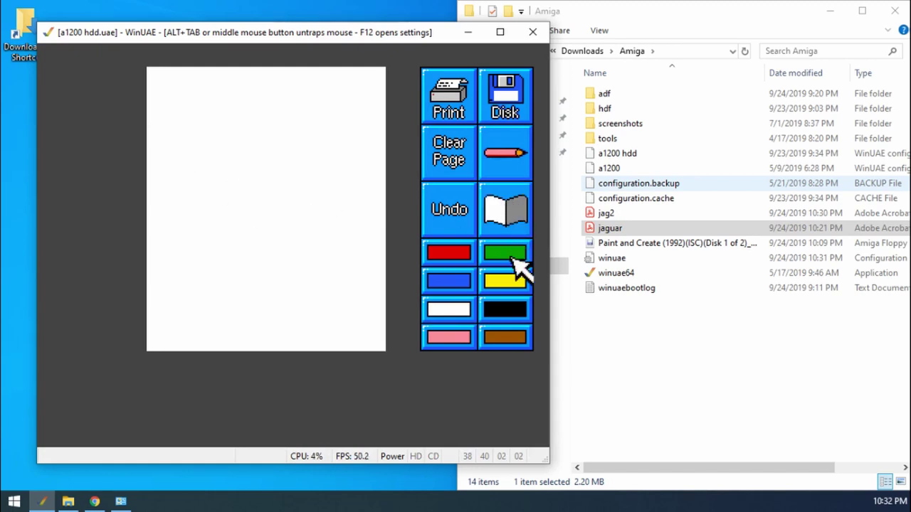
pyautogui.click(498, 217)
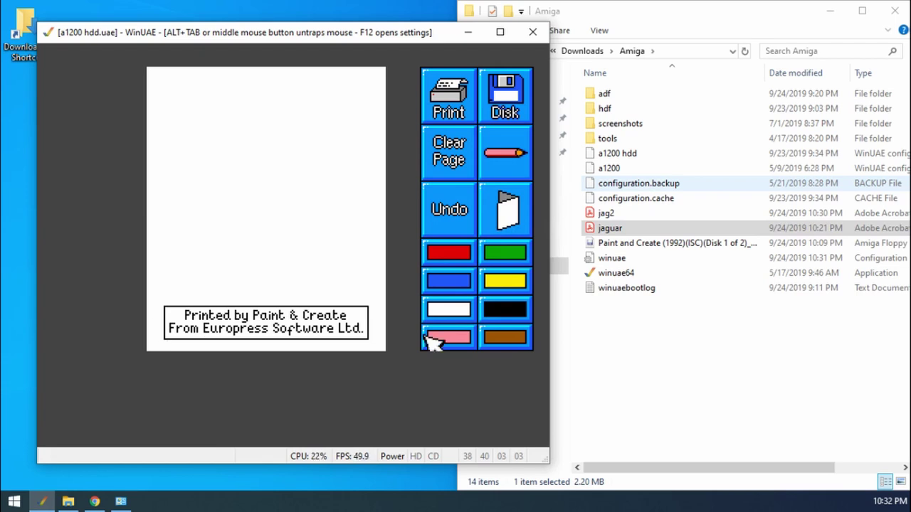
pyautogui.click(501, 228)
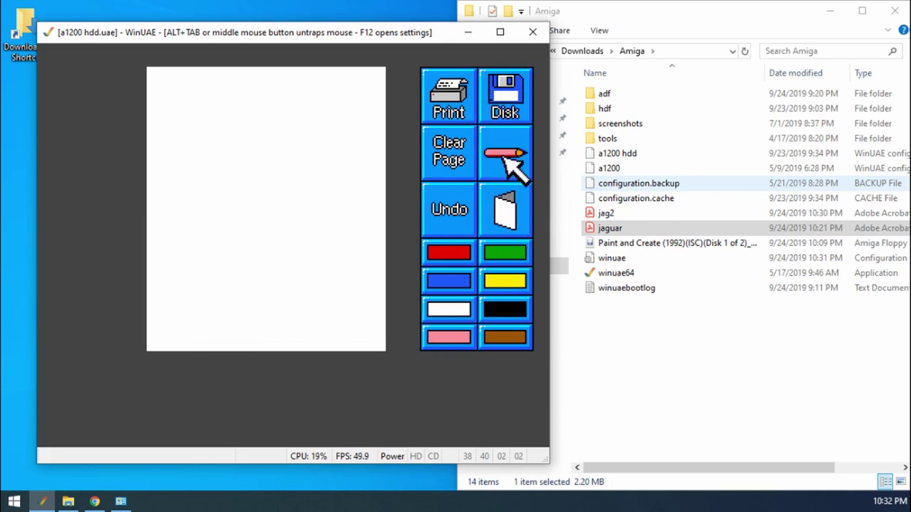
# - Decorate the card's front page with the Ted bear in the lower half and the Happy Halloween caption near the upper edge
pyautogui.click(521, 138)
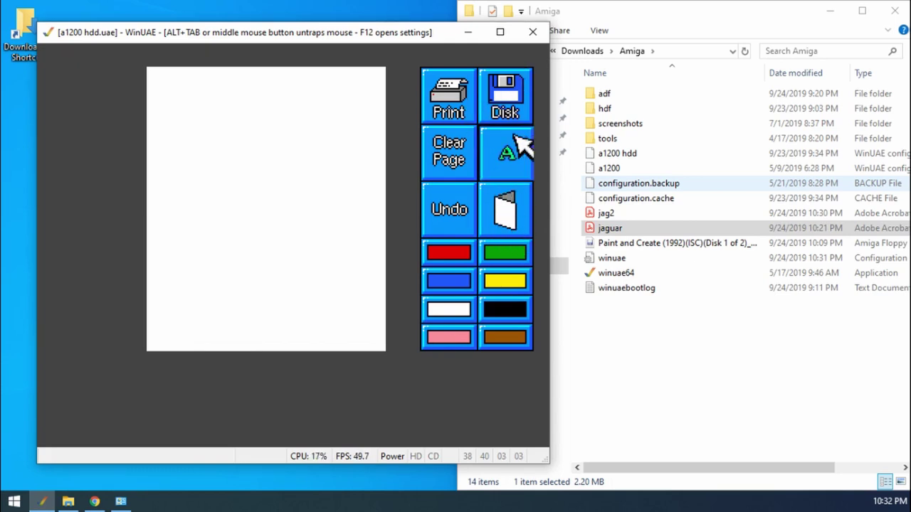
pyautogui.click(513, 153)
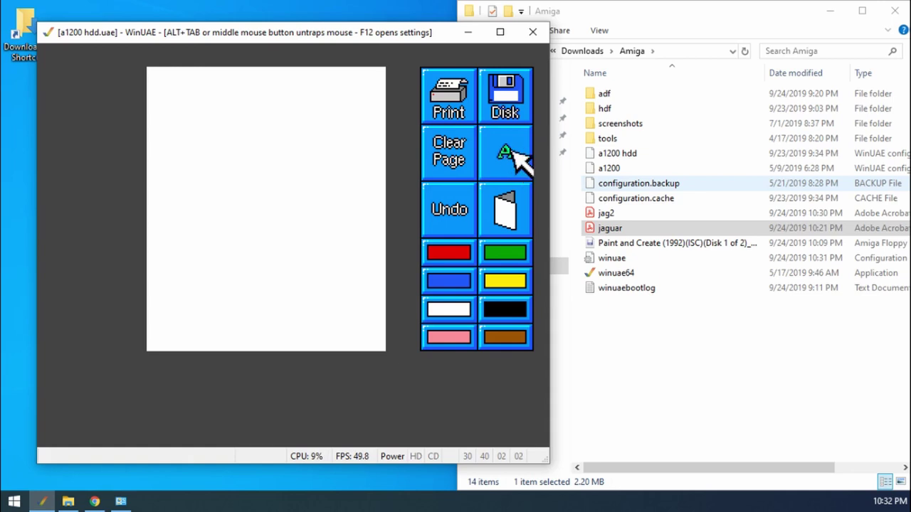
pyautogui.click(512, 153)
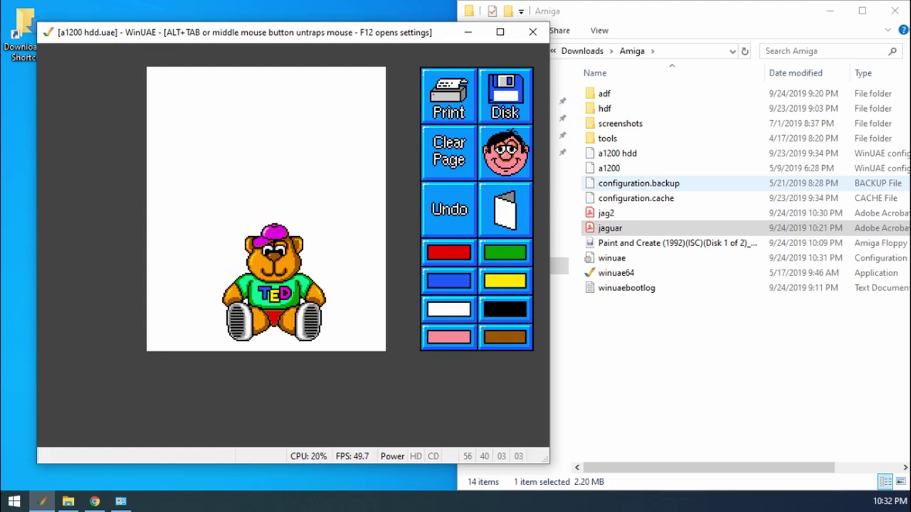
pyautogui.click(506, 149)
pyautogui.click(511, 156)
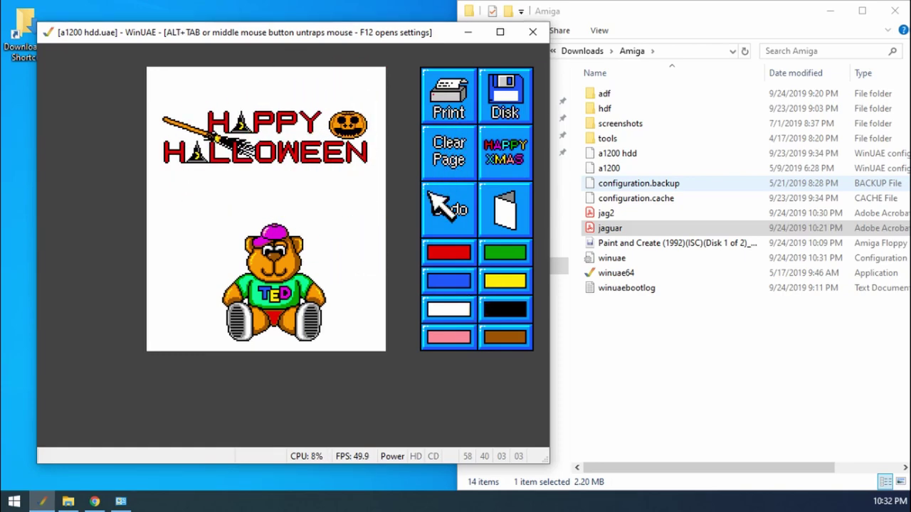
# - Check the emulator's parallel port printer and its emulation type, and return to the card
pyautogui.press('F12')
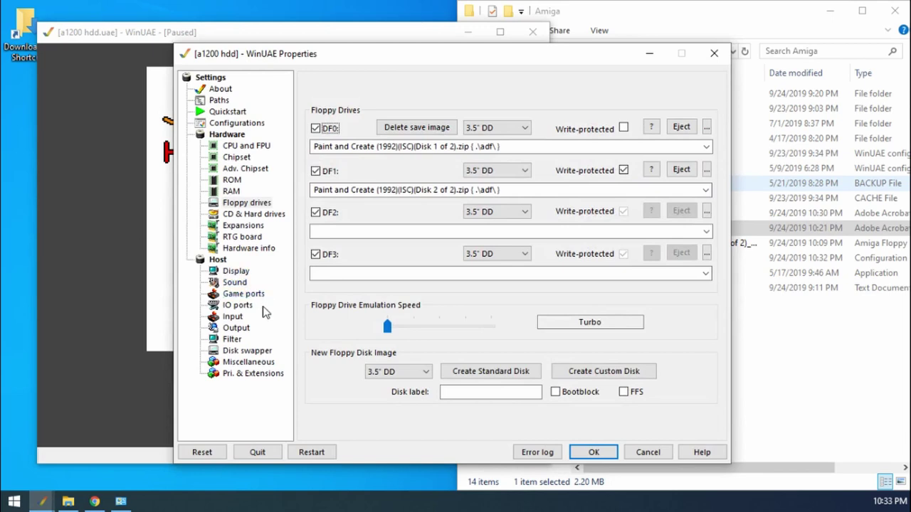
pyautogui.click(236, 308)
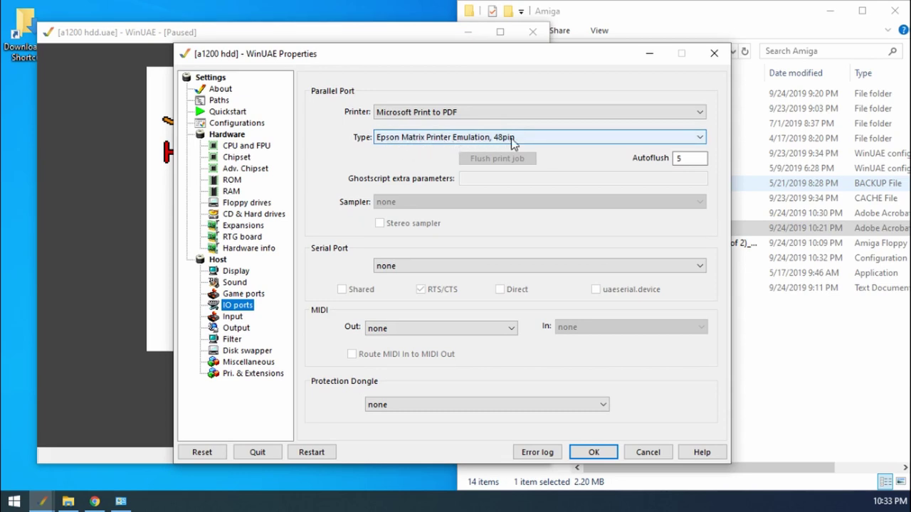
pyautogui.click(592, 452)
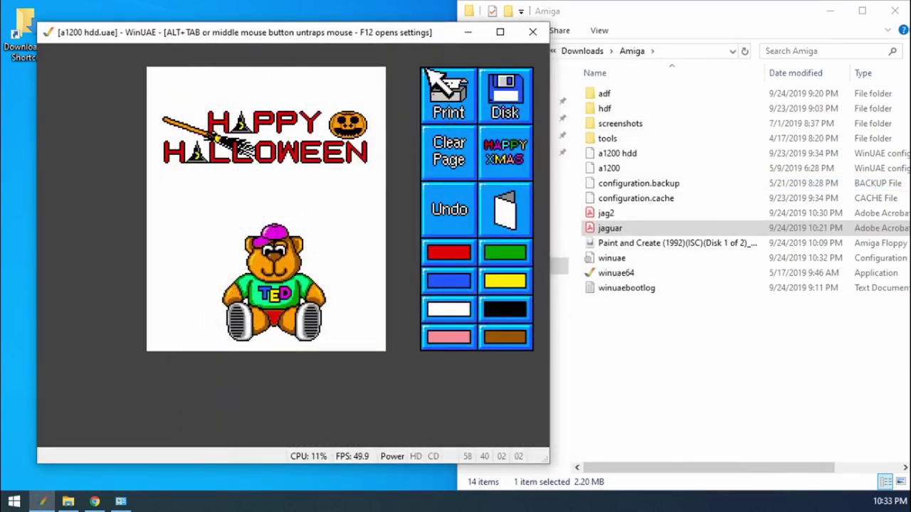
# - Browse Card Creator's list of printer drivers and confirm EpsonQ as the printer
pyautogui.click(459, 91)
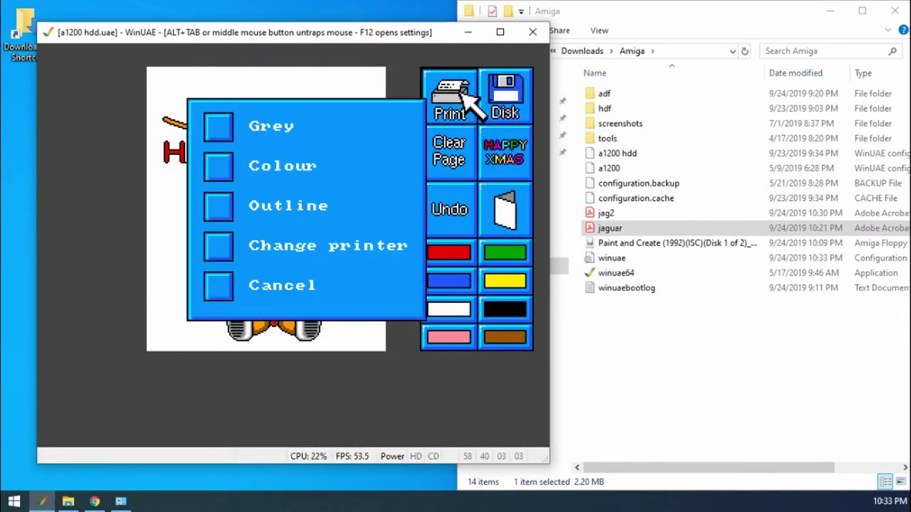
pyautogui.click(221, 246)
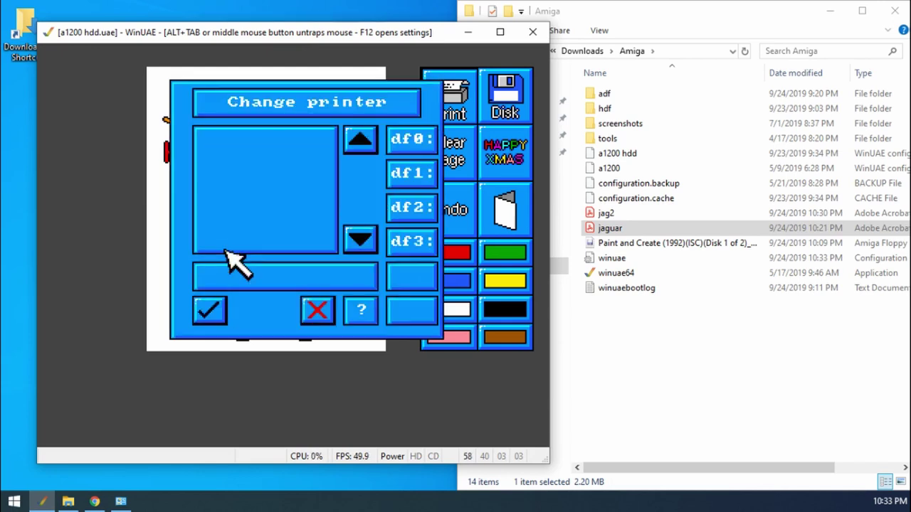
pyautogui.click(360, 240)
pyautogui.click(360, 240)
pyautogui.click(359, 240)
pyautogui.click(359, 240)
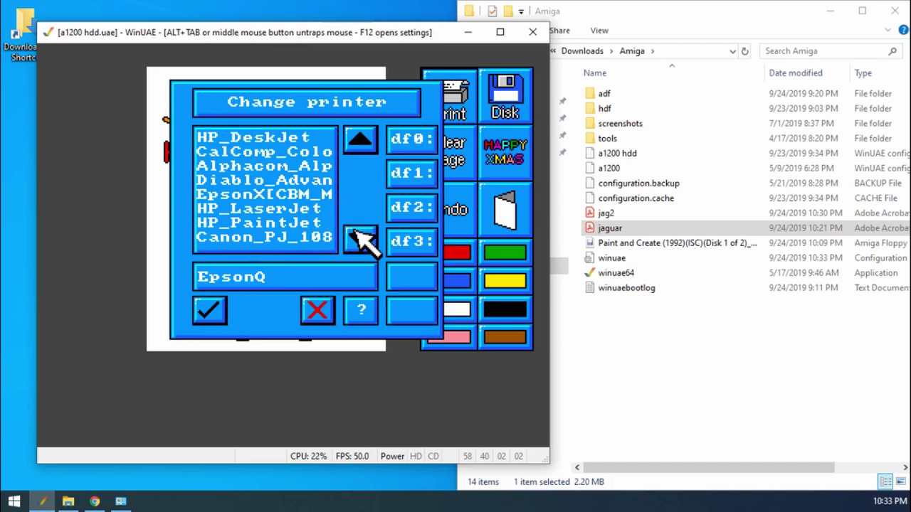
pyautogui.click(359, 239)
pyautogui.click(360, 240)
pyautogui.click(360, 240)
pyautogui.click(360, 240)
pyautogui.click(360, 240)
pyautogui.click(360, 240)
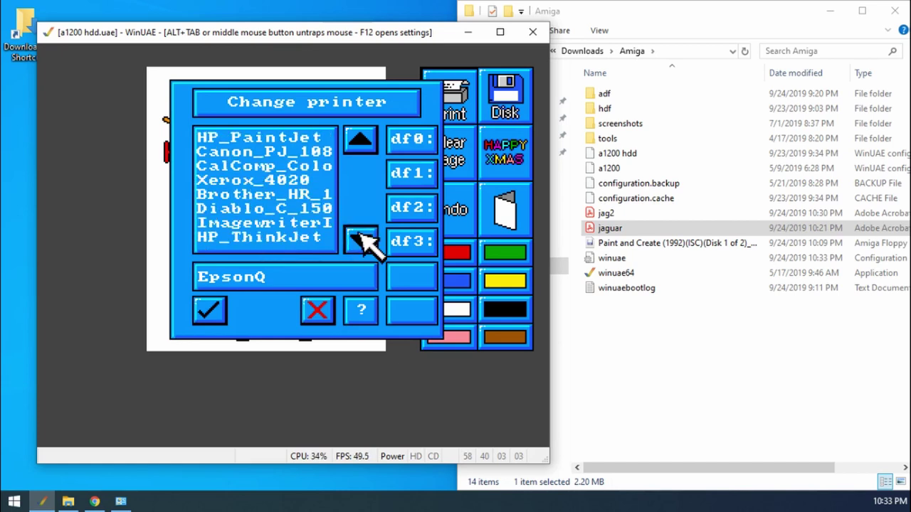
pyautogui.click(359, 240)
pyautogui.click(359, 240)
pyautogui.click(359, 240)
pyautogui.click(360, 240)
pyautogui.click(359, 240)
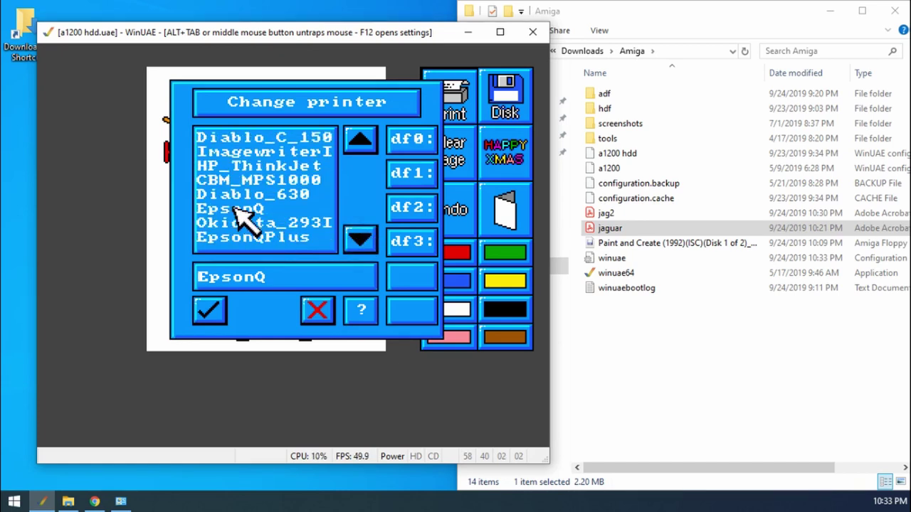
pyautogui.click(246, 276)
pyautogui.click(211, 311)
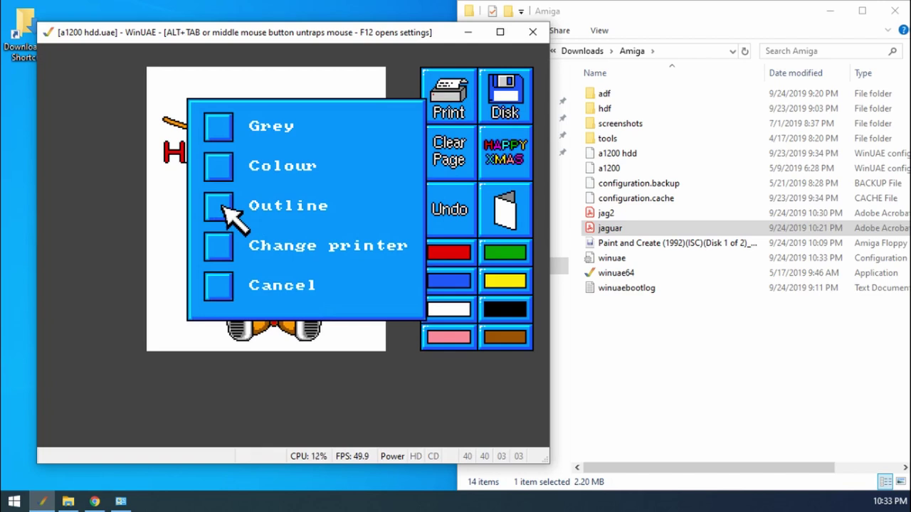
# - Print the card in Outline mode with the default black colour selection, saving the two print outputs as card2 and card1 in the Amiga folder
pyautogui.click(222, 207)
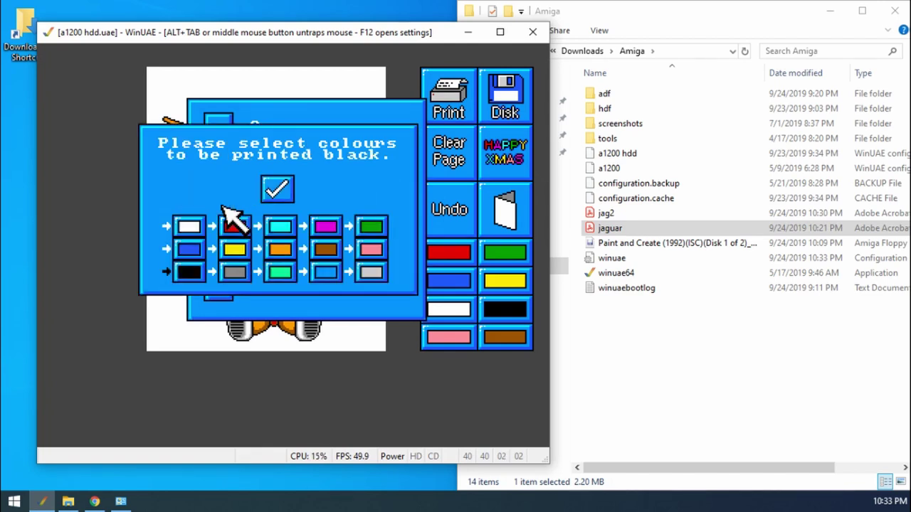
pyautogui.click(283, 186)
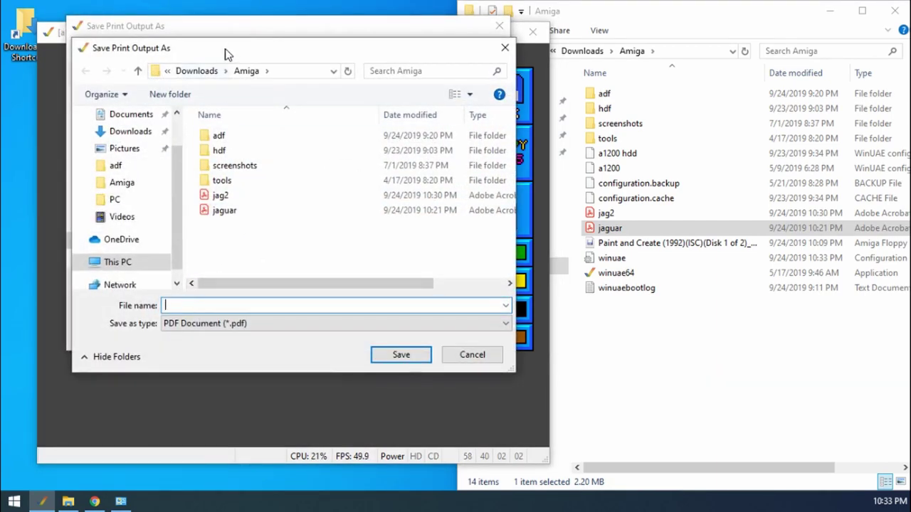
pyautogui.moveTo(226, 54); pyautogui.dragTo(463, 90)
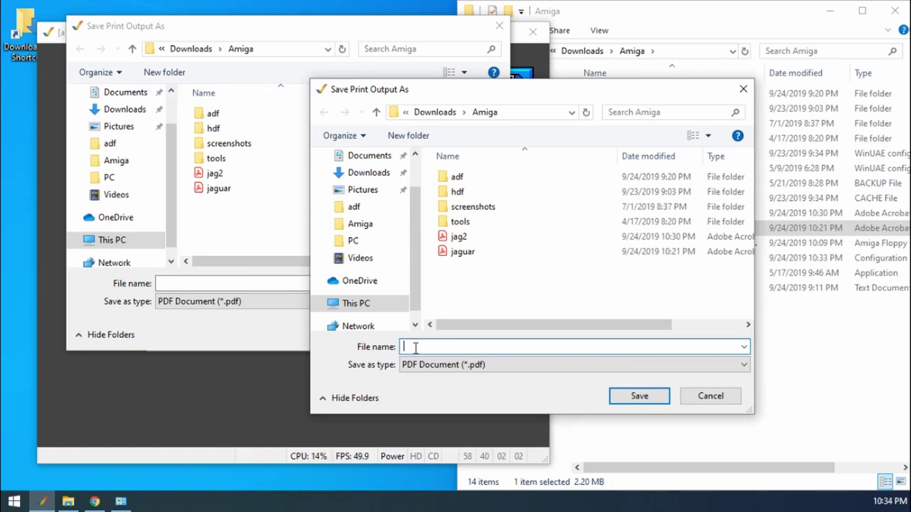
pyautogui.write('card2')
pyautogui.press('Return')
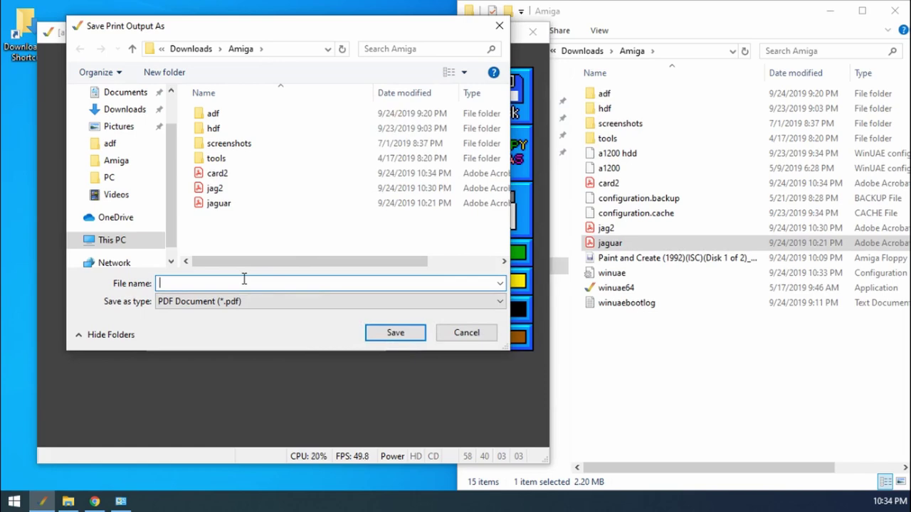
pyautogui.write('card1')
pyautogui.press('Return')
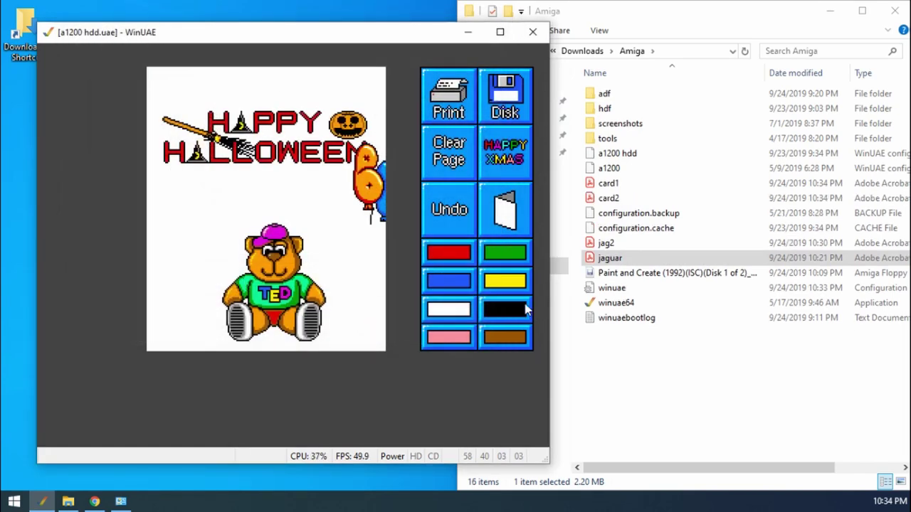
# - Check the Microsoft Print to PDF queue, open card1 from the Amiga folder and fit its full page in the reader
pyautogui.click(462, 483)
pyautogui.click(121, 501)
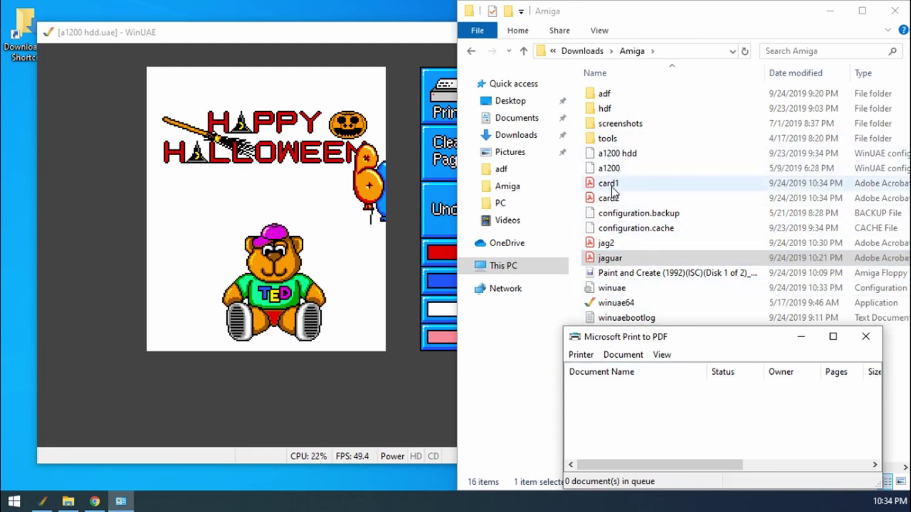
pyautogui.click(645, 185)
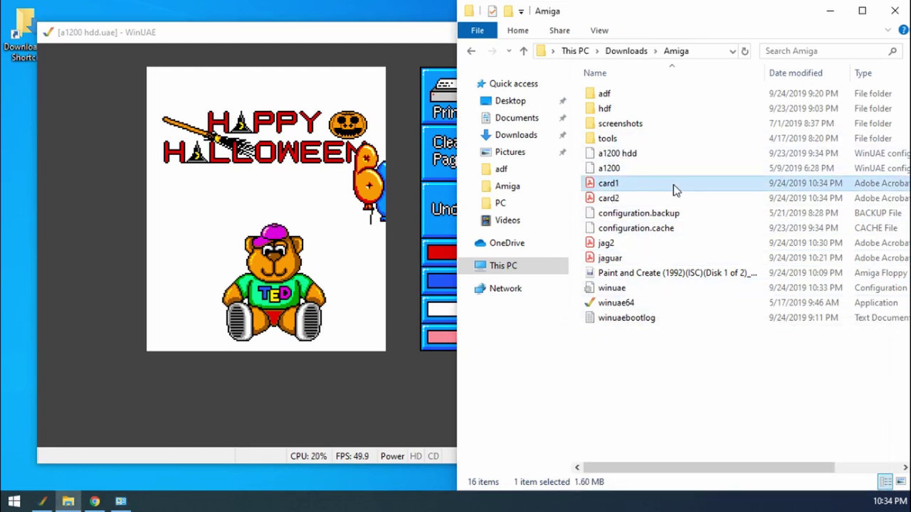
pyautogui.doubleClick(613, 186)
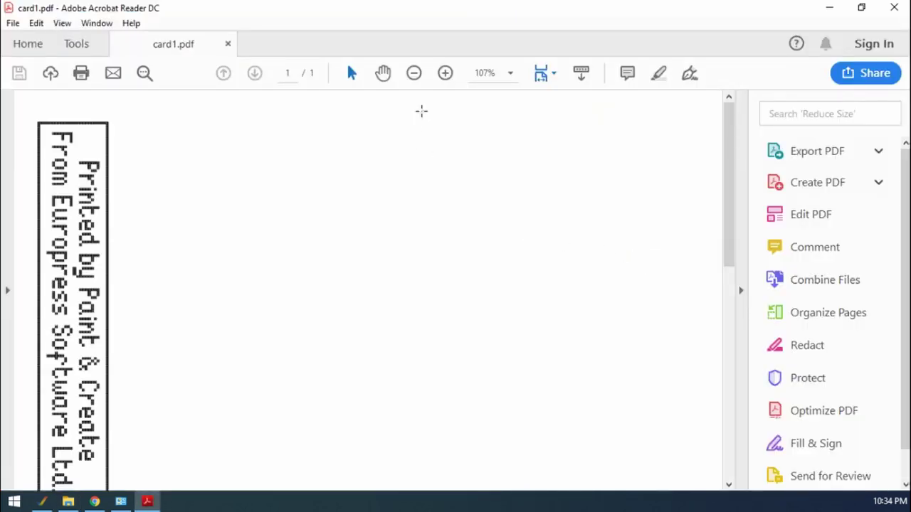
pyautogui.click(549, 74)
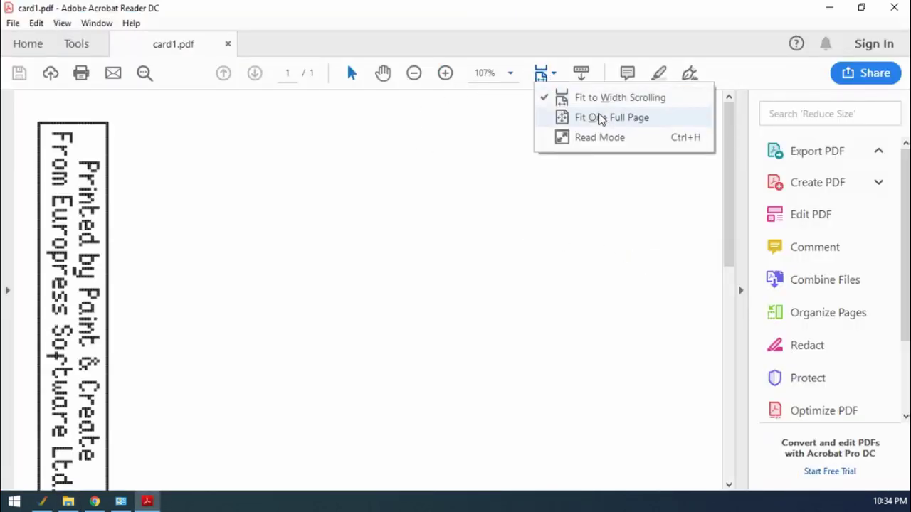
pyautogui.click(600, 119)
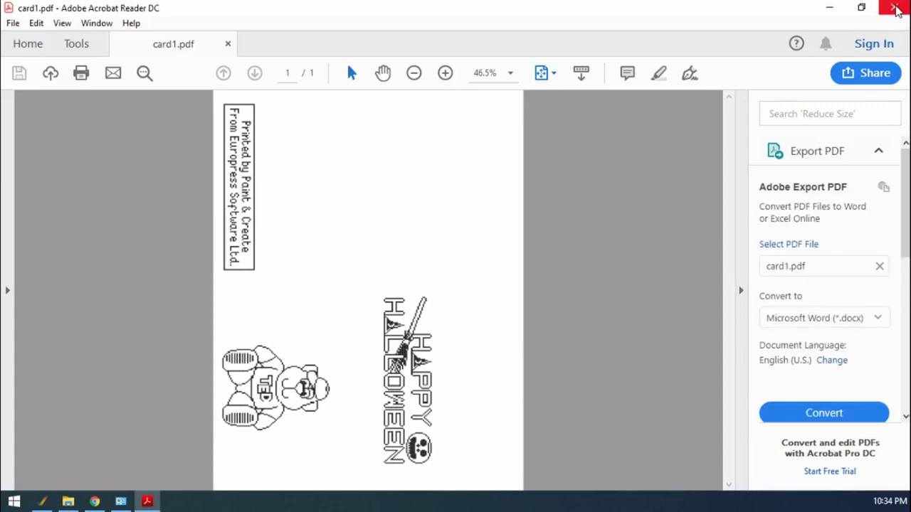
# - Close card1, open card2 from the Amiga folder and fit its full page in the reader
pyautogui.click(896, 8)
pyautogui.click(628, 202)
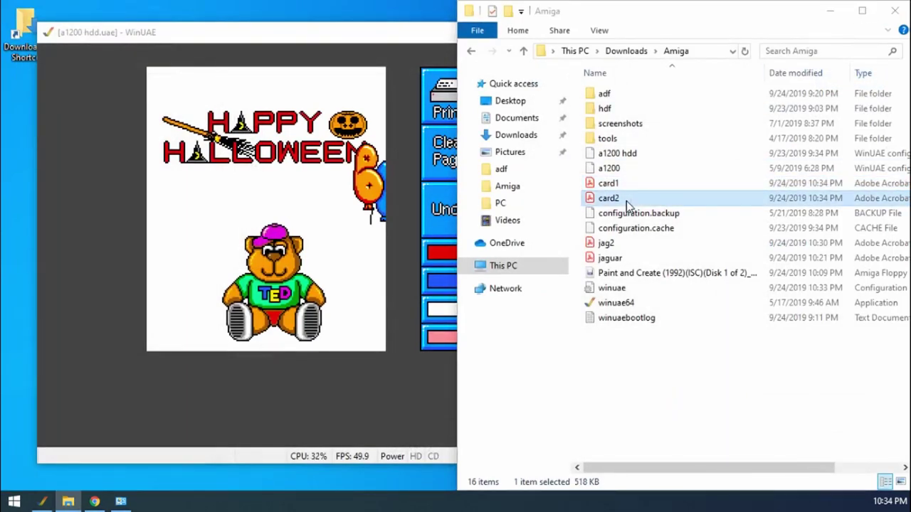
pyautogui.doubleClick(627, 202)
pyautogui.click(545, 74)
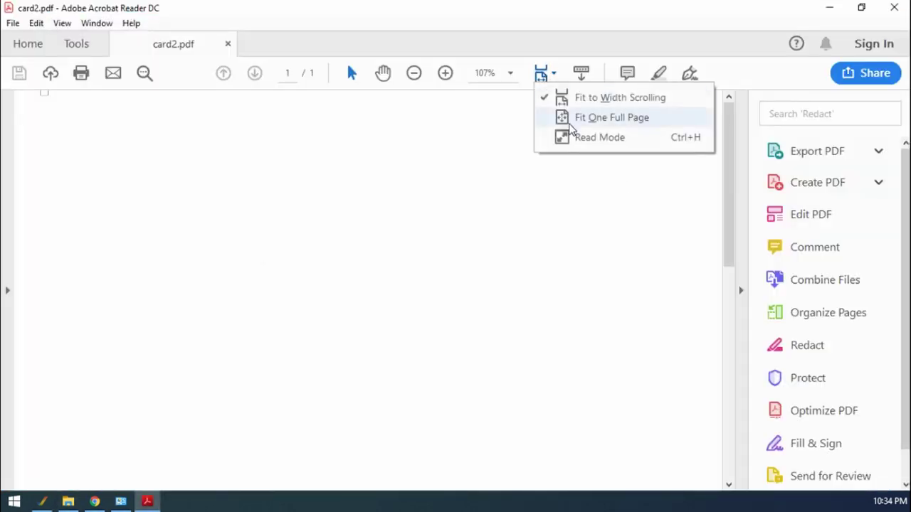
pyautogui.click(588, 120)
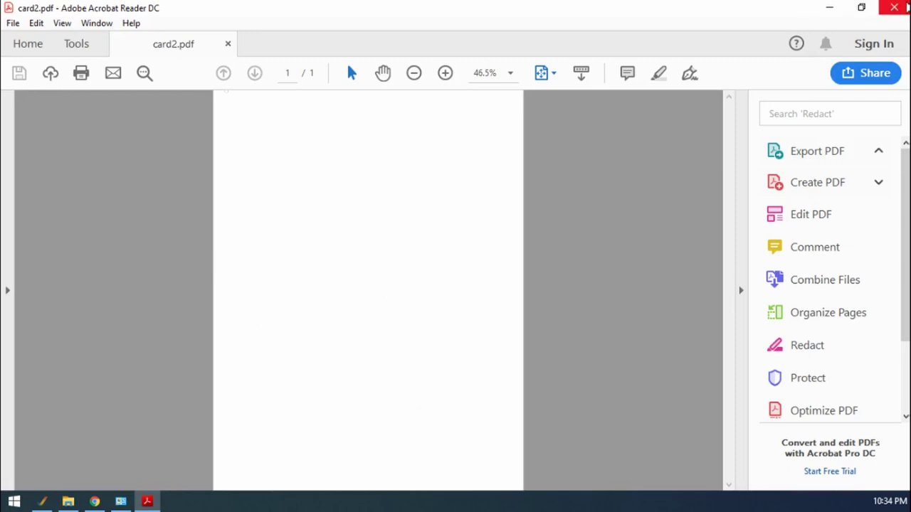
# - Close card2, reopen card1 from the Amiga folder and fit its full page in the reader
pyautogui.click(895, 7)
pyautogui.click(609, 186)
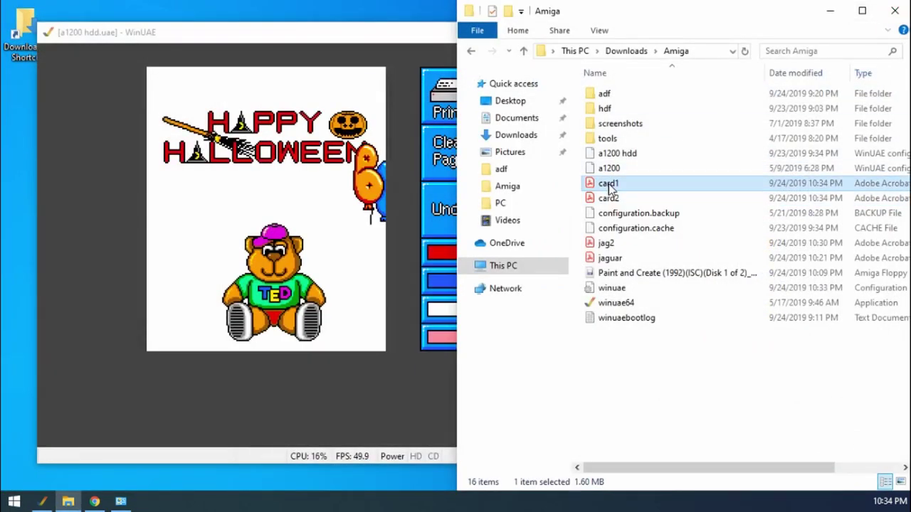
pyautogui.doubleClick(609, 186)
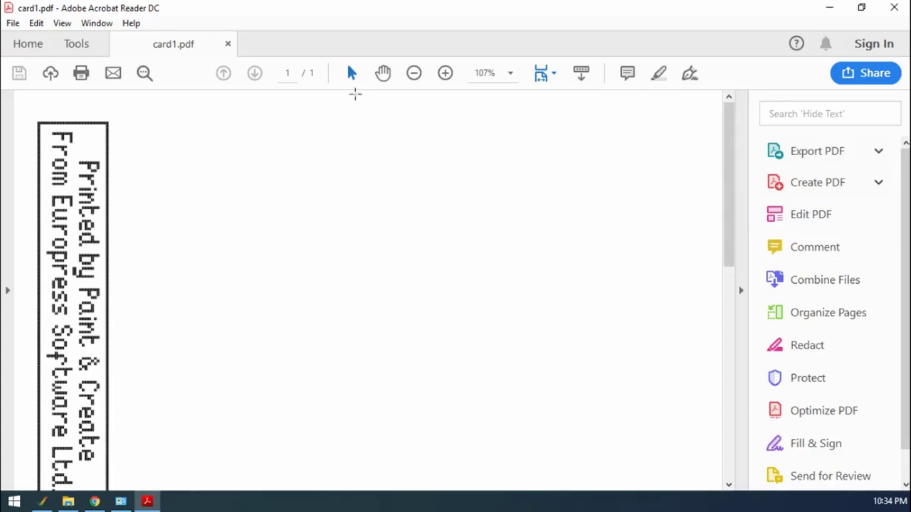
pyautogui.click(511, 74)
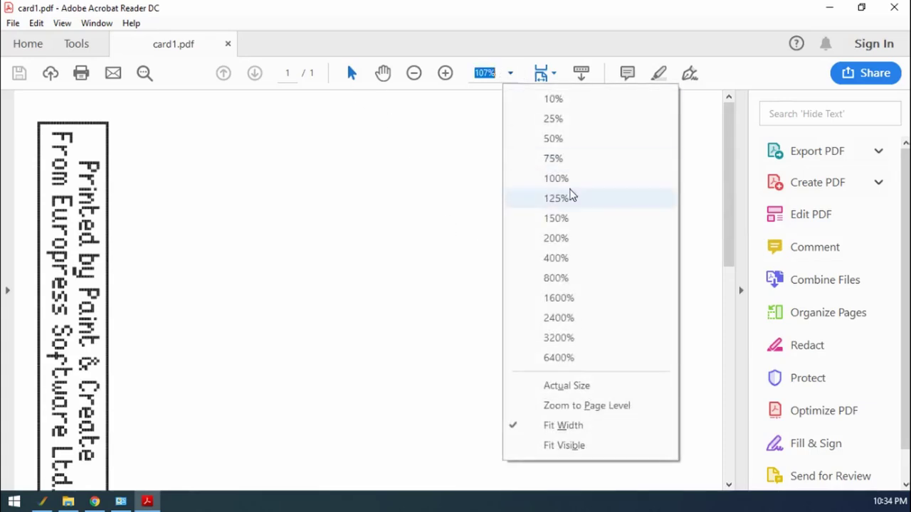
pyautogui.click(554, 73)
pyautogui.click(575, 119)
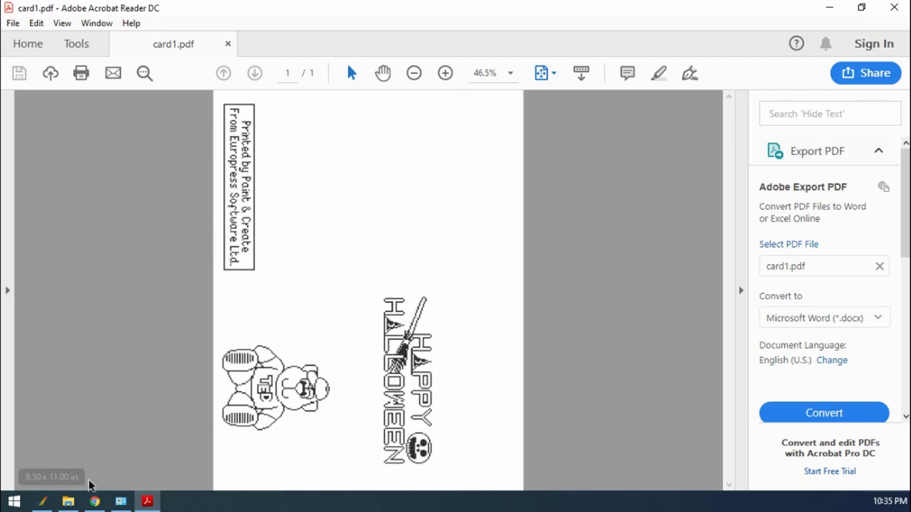
# - Switch to WinUAE, review the parallel port's printer types in the IO ports settings with Epson Matrix Printer Emulation, 48pin kept, and return to the emulated screen
pyautogui.click(42, 502)
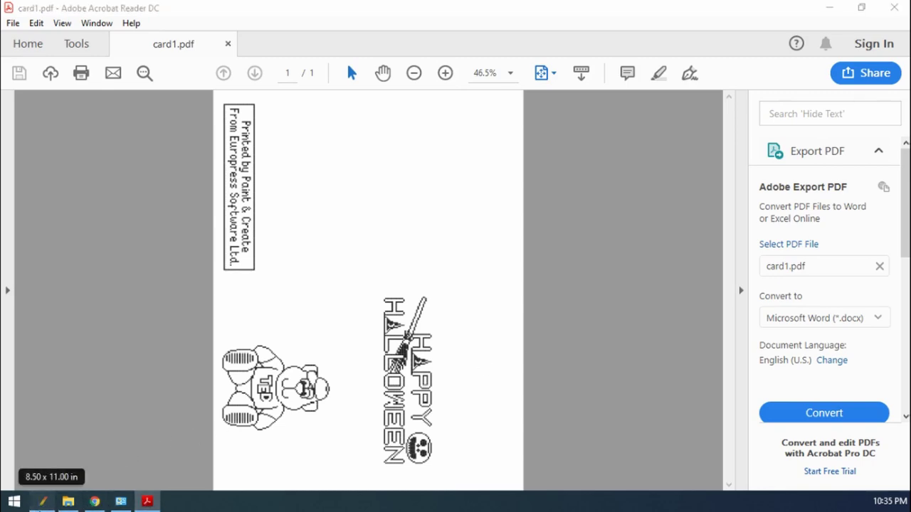
pyautogui.press('F12')
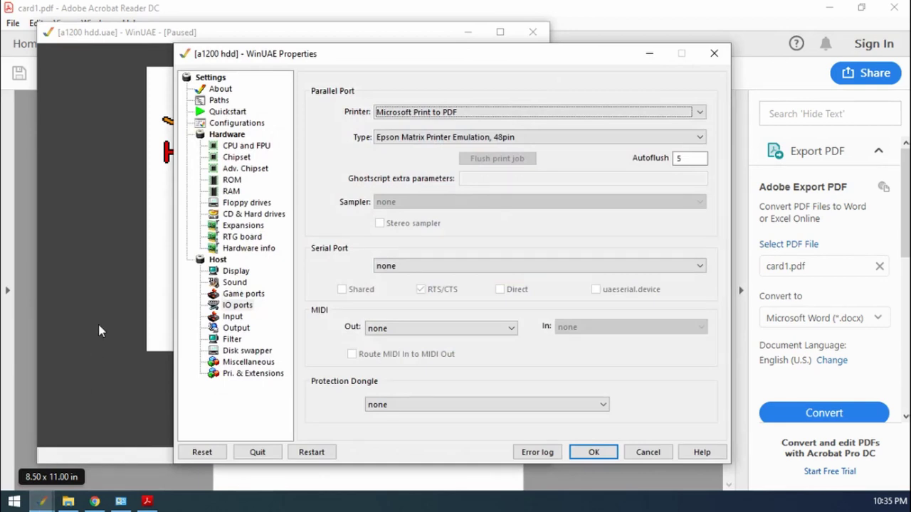
pyautogui.click(239, 306)
pyautogui.click(420, 137)
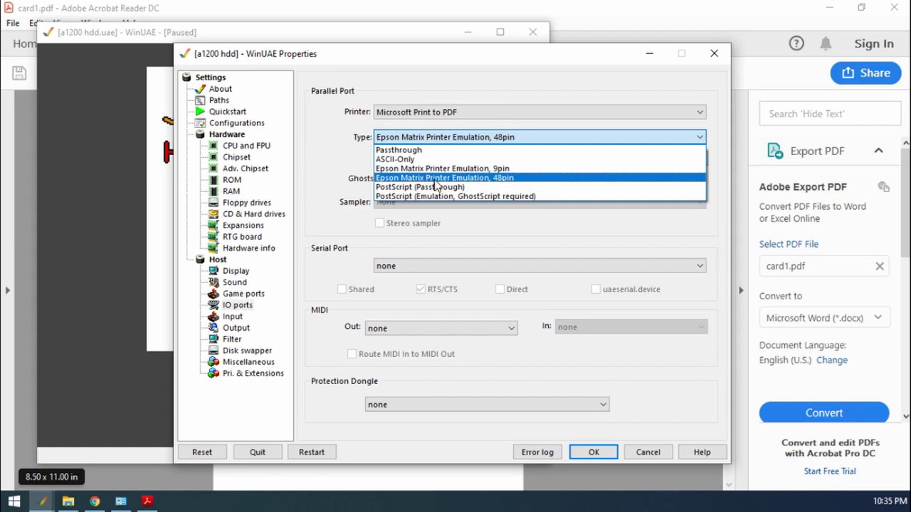
pyautogui.click(512, 181)
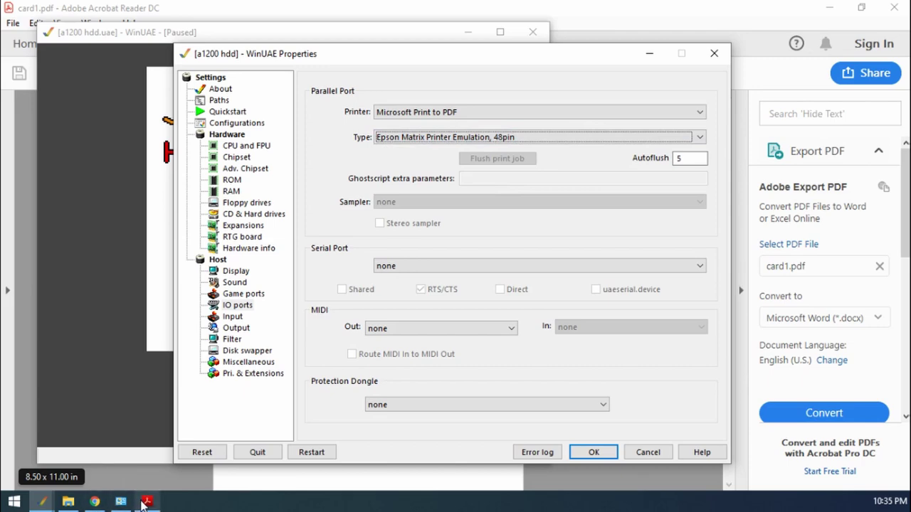
pyautogui.click(45, 502)
pyautogui.click(57, 456)
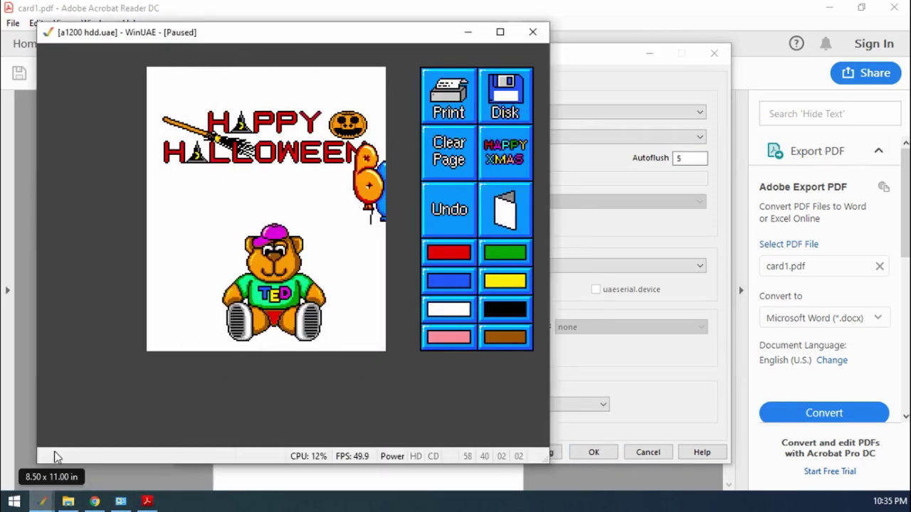